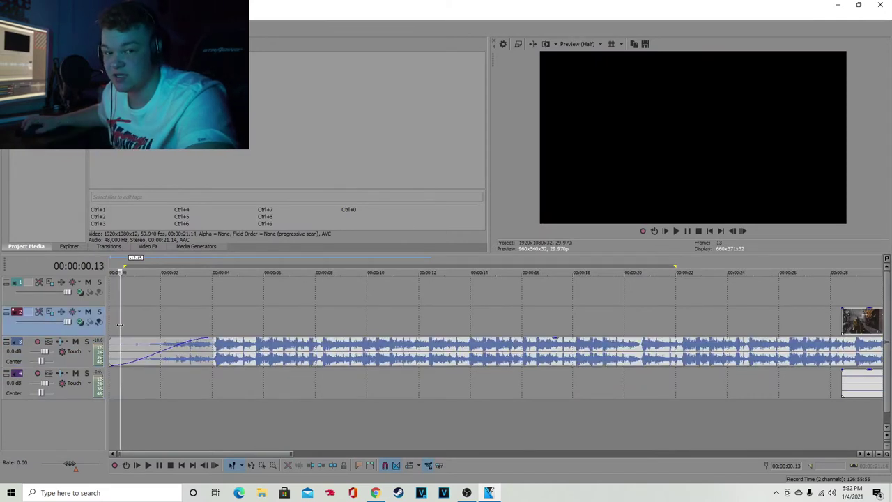
Step: Play the song's fade-in and add a marker where the first beat hits at about 00:00:04
key("space")
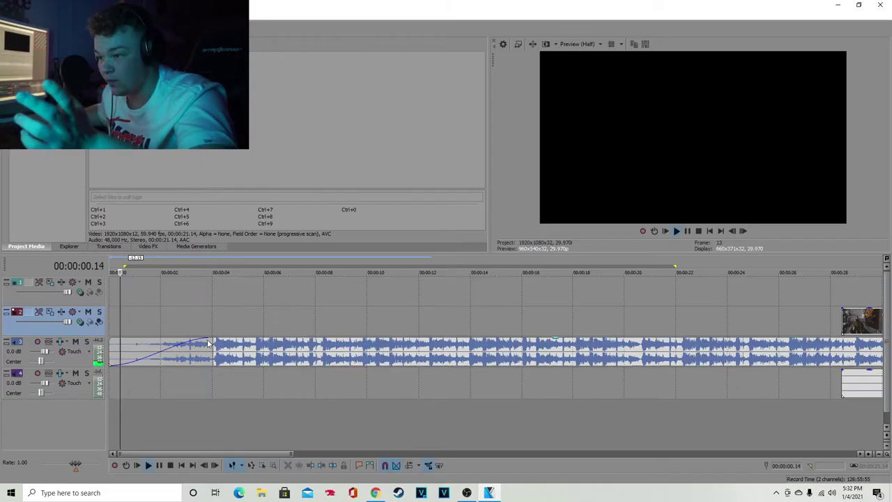
scroll(228, 363, "down", 2)
scroll(228, 363, "up", 4)
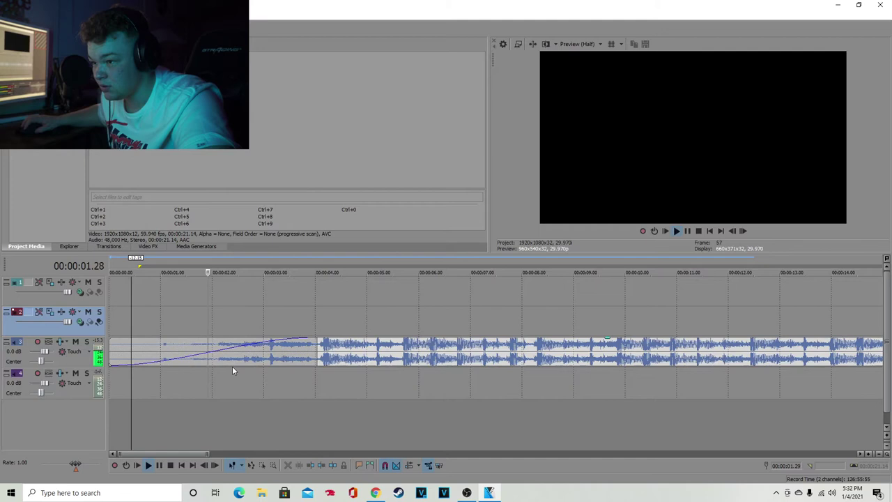
scroll(253, 369, "up", 2)
scroll(286, 372, "down", 3)
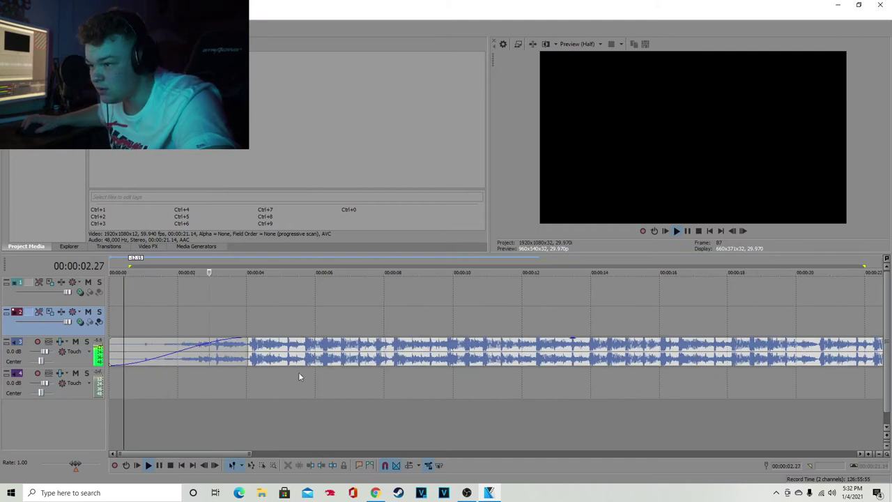
left_click(251, 375)
key("space")
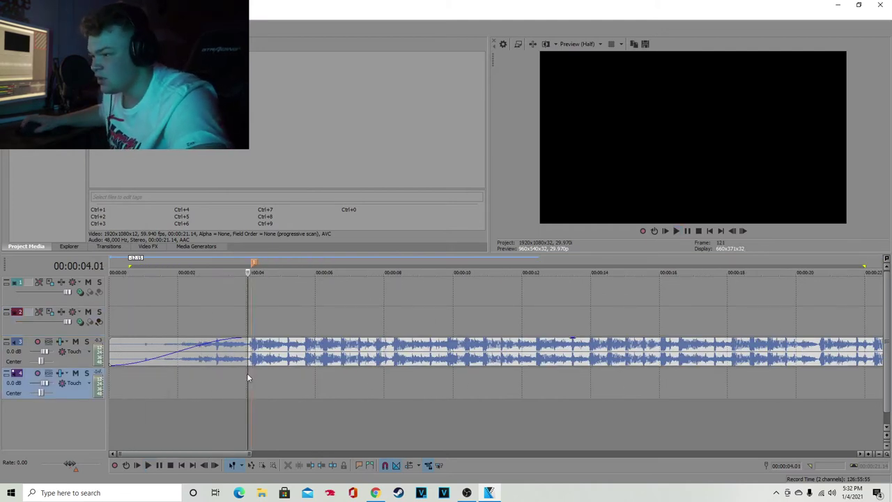
Step: Listen to the song around the first marker and add a second marker on the beat at 00:00:05.05
scroll(246, 373, "up", 3)
scroll(400, 380, "down", 2)
key("space")
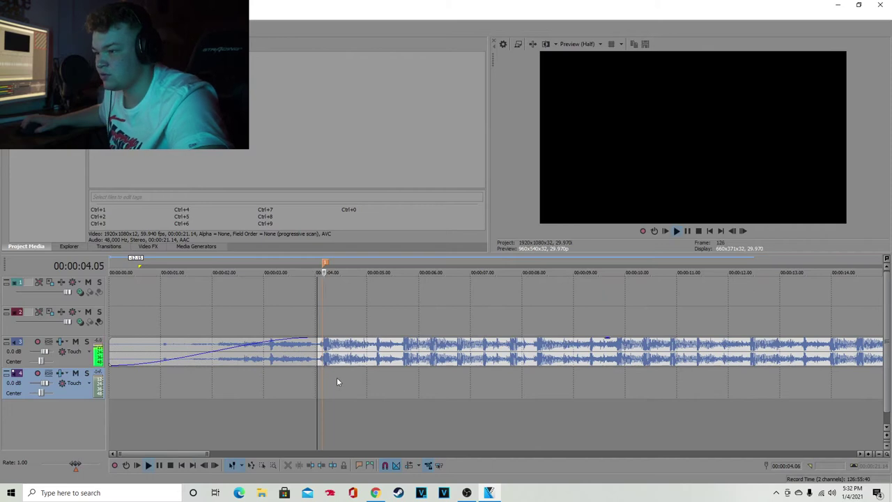
key("space")
key("space")
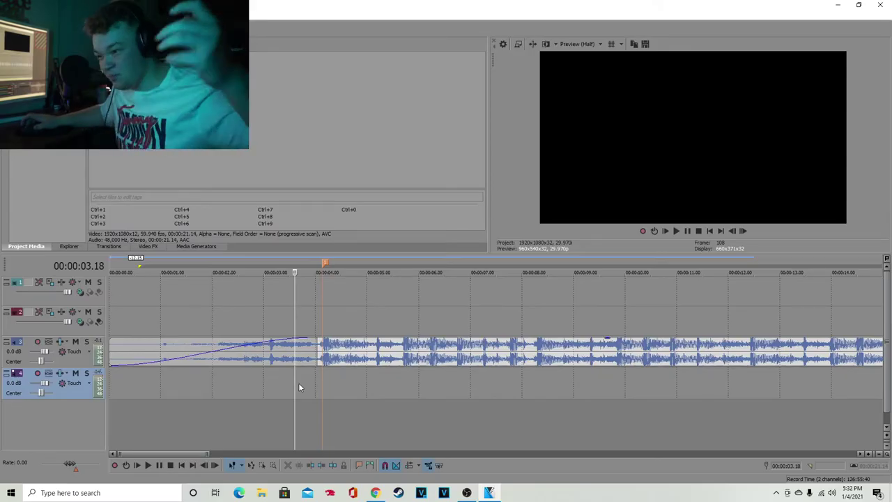
left_click(372, 377)
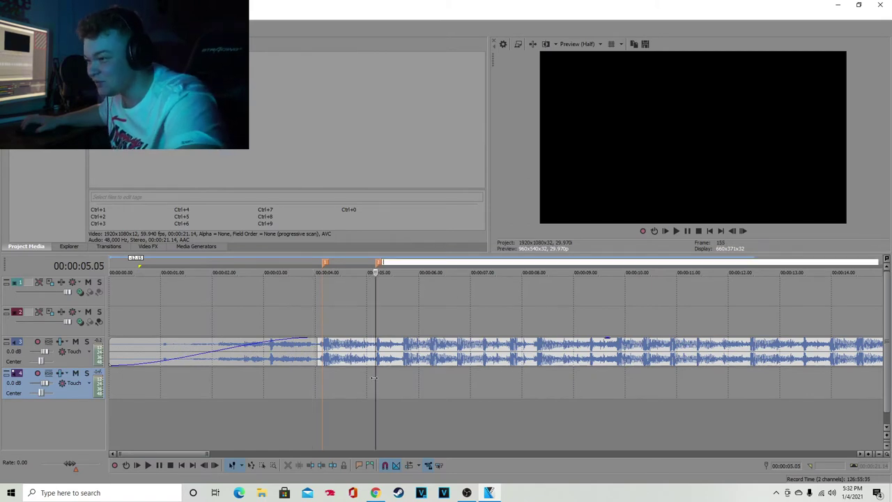
key("m")
Step: Add markers on the song's next two beats, at 00:00:05.21 and 00:00:06.07
left_click(404, 371)
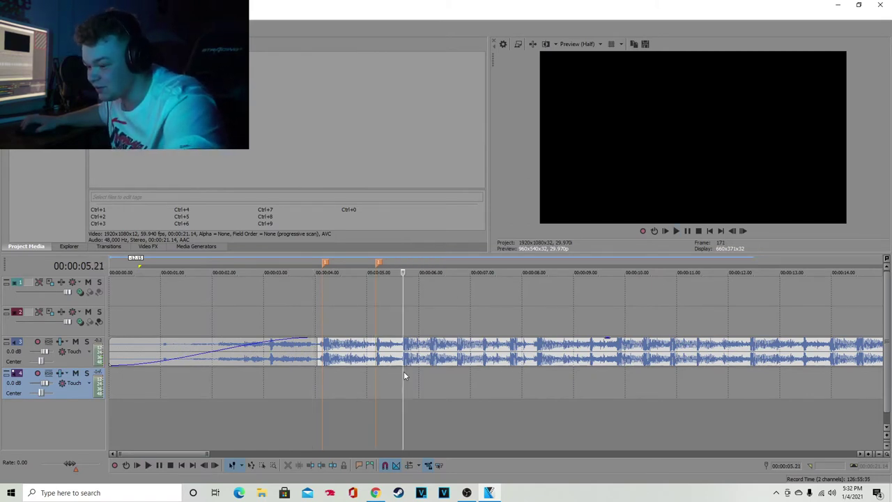
key("m")
key("space")
key("space")
left_click(430, 370)
key("m")
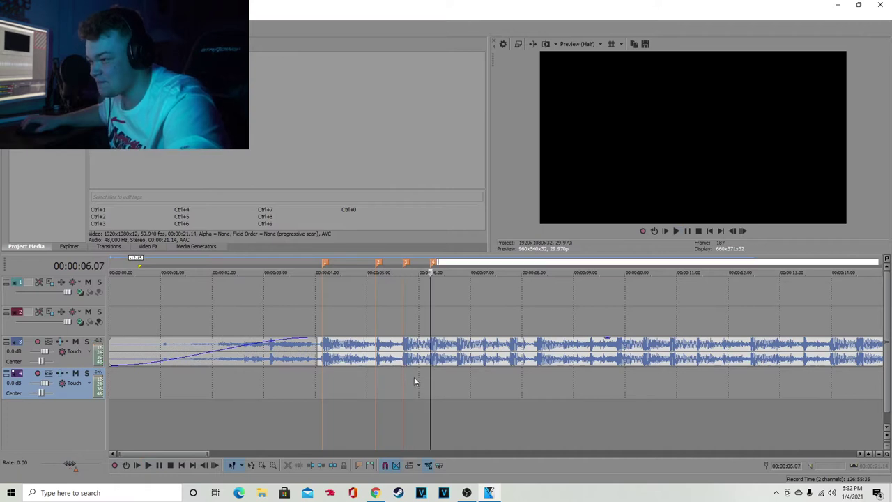
Step: Add a fifth marker on the following beat and shift it slightly earlier to line up with the waveform peak
left_click(414, 377)
key("space")
key("space")
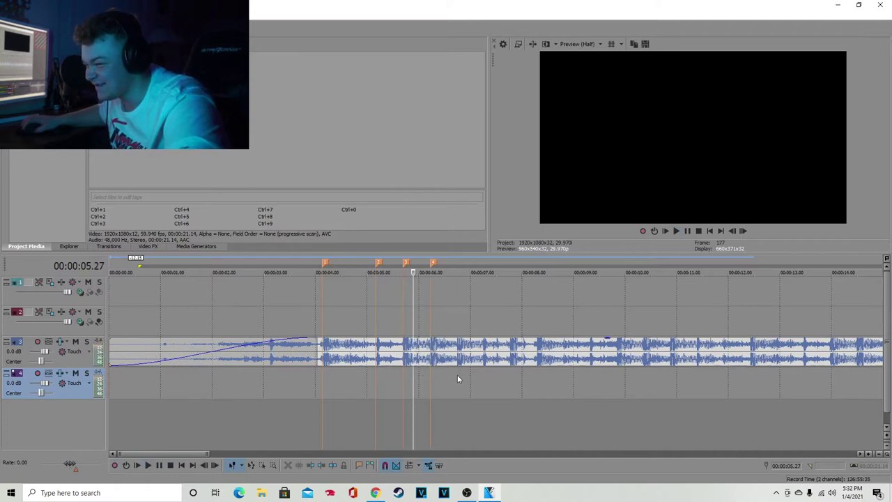
left_click(458, 378)
key("m")
left_click(379, 380)
scroll(441, 358, "up", 2)
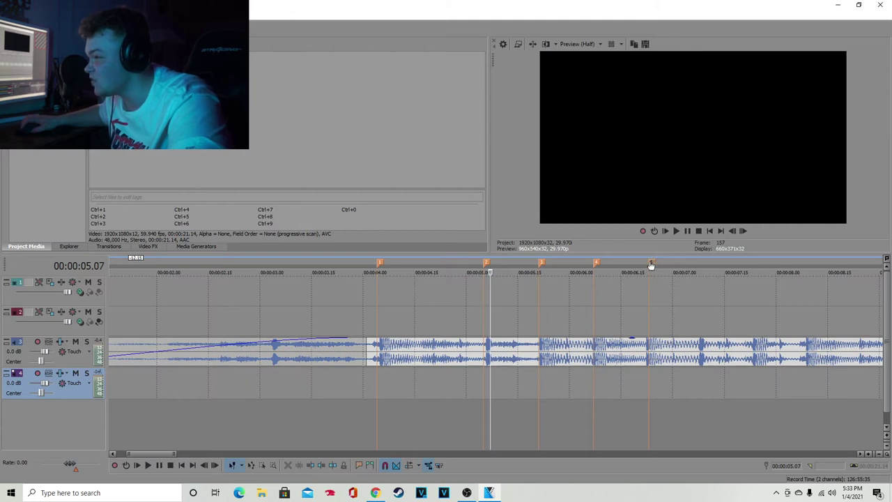
left_click_drag(650, 265, 646, 264)
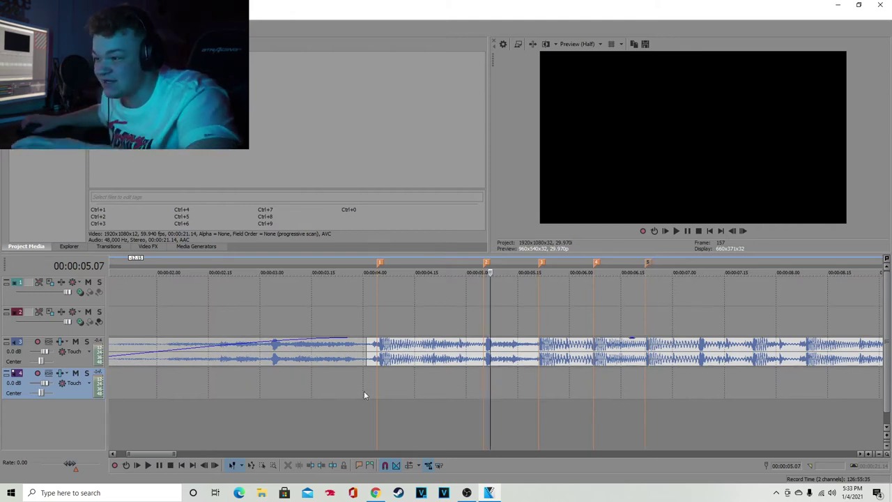
Step: Play the gameplay footage, cut off its beginning at 00:00:38.09 and move the remaining clip to the first marker
left_click(317, 395)
key("space")
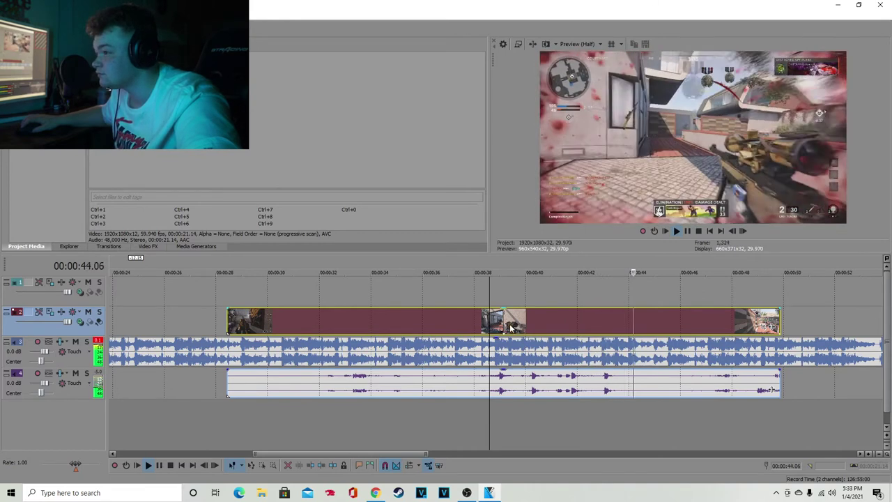
key("space")
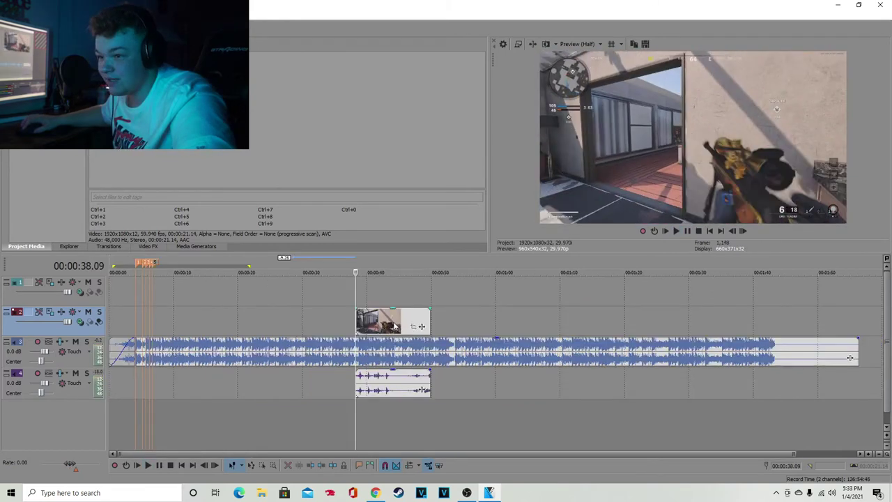
left_click_drag(394, 326, 179, 338)
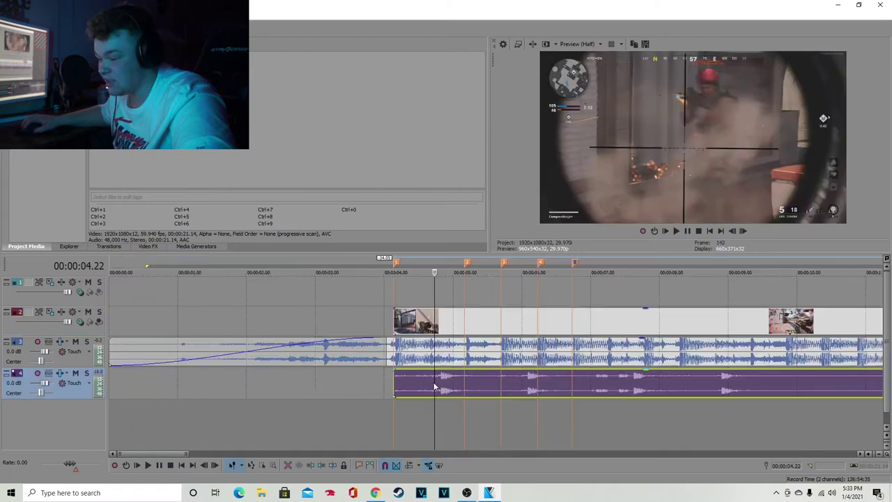
Step: Trim the gameplay audio's start at 00:00:04.22 and split it after the first gunshot to isolate that sound at the first marker
right_click(432, 386)
left_click(452, 196)
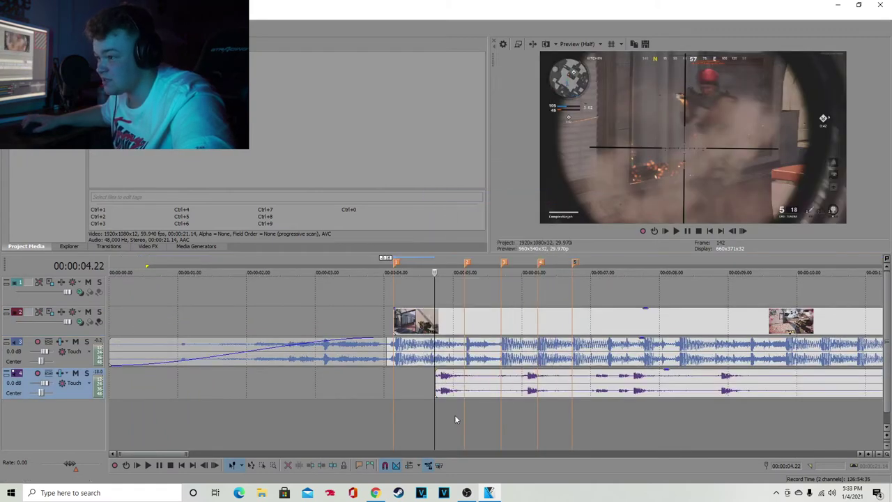
left_click(474, 385)
key("s")
right_click(488, 387)
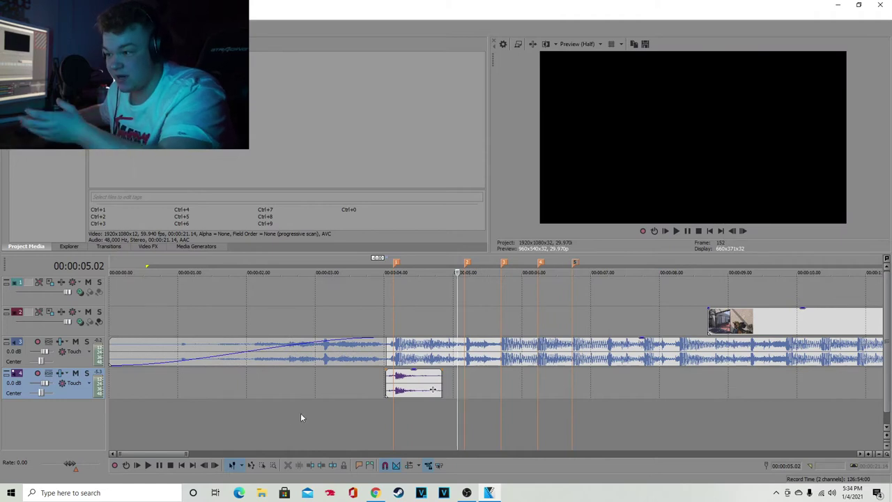
Step: Paste a copy of the gunshot sound at the second marker and play both shots to check their timing
right_click(456, 382)
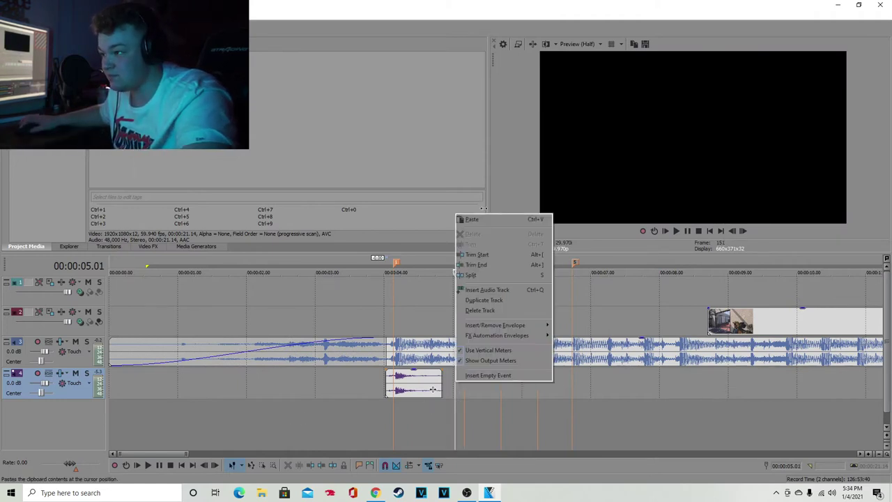
left_click(472, 219)
left_click(451, 410)
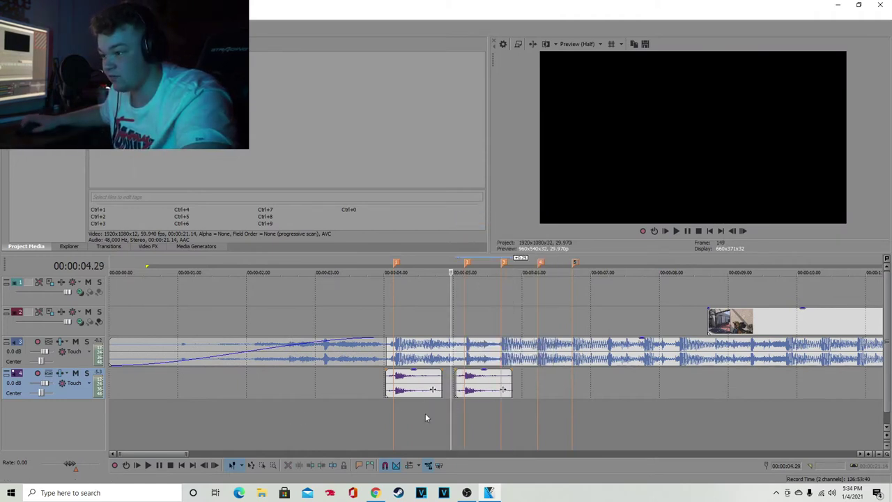
left_click(375, 413)
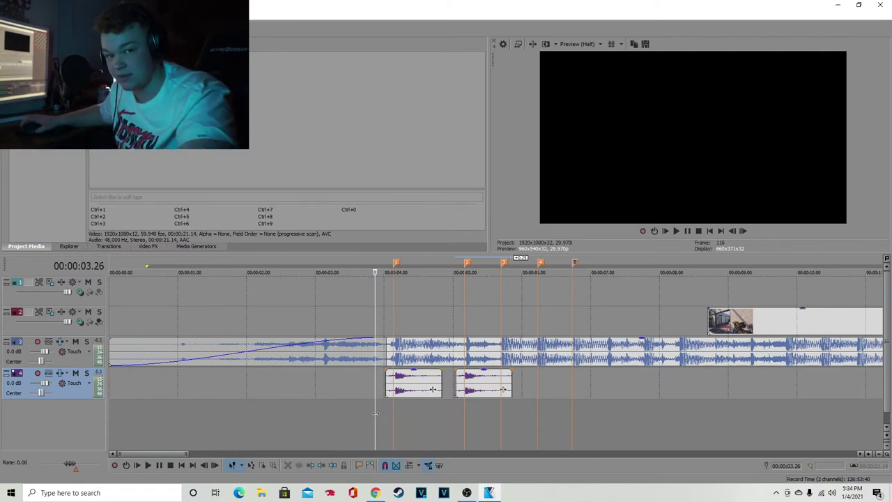
key("space")
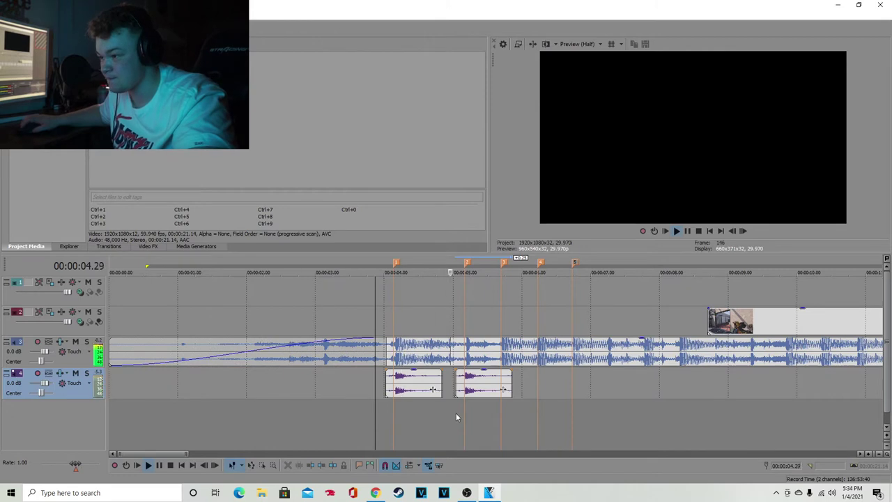
key("space")
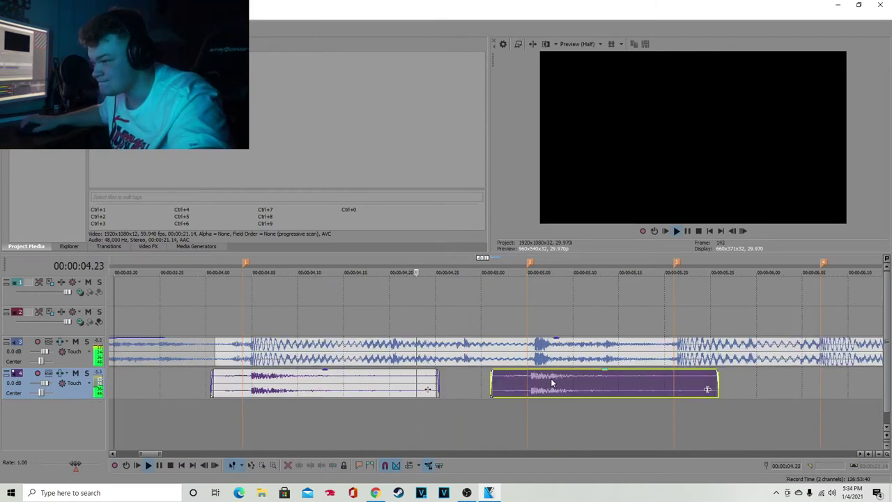
key("space")
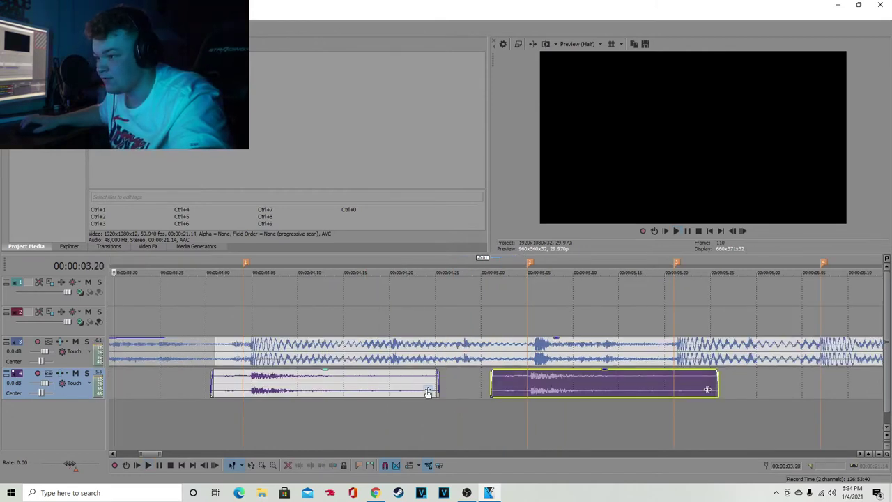
Step: Add the Volume effect to the first gunshot sound and play it against the song
left_click(428, 392)
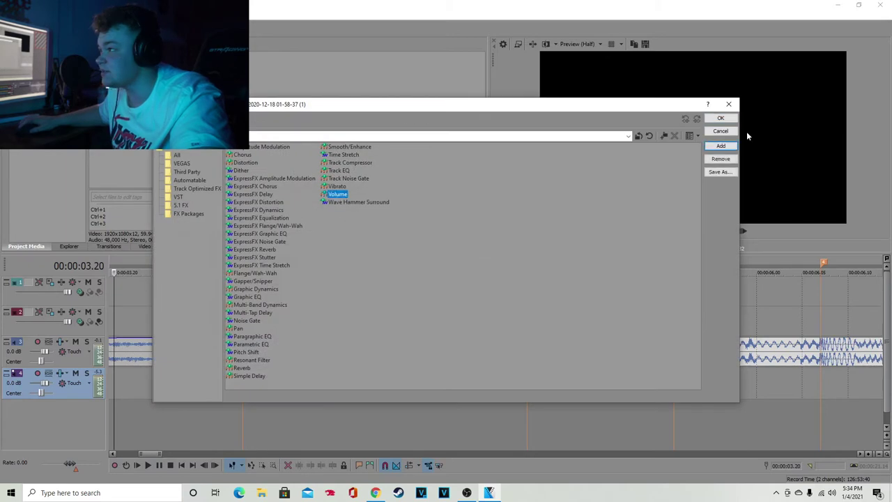
left_click(718, 119)
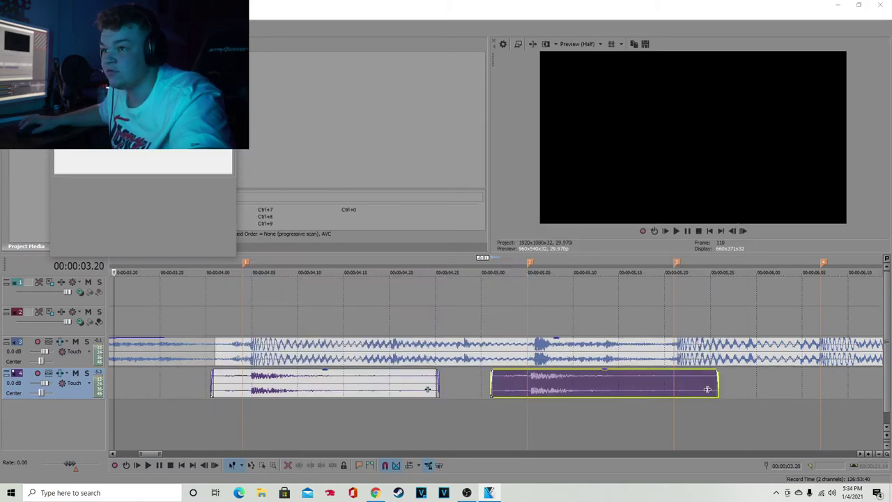
left_click(213, 405)
key("space")
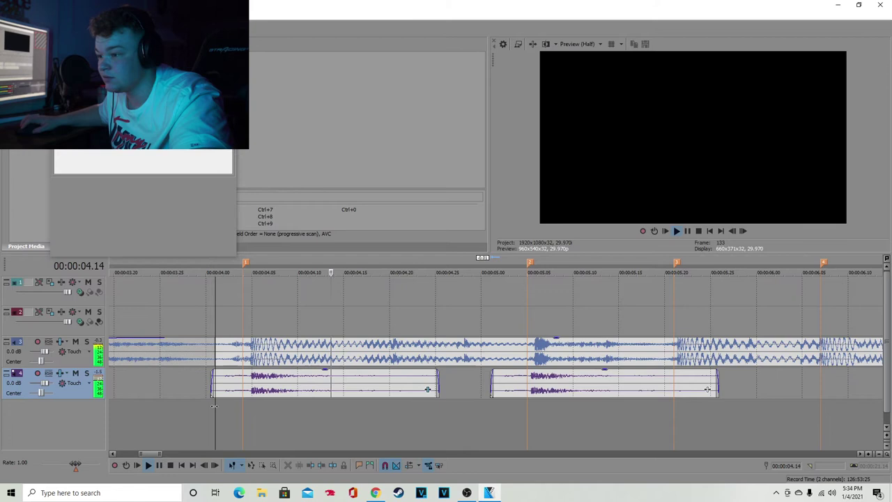
Step: Paste the first gunshot's event attributes onto the second gunshot sound
left_click(613, 392)
right_click(680, 393)
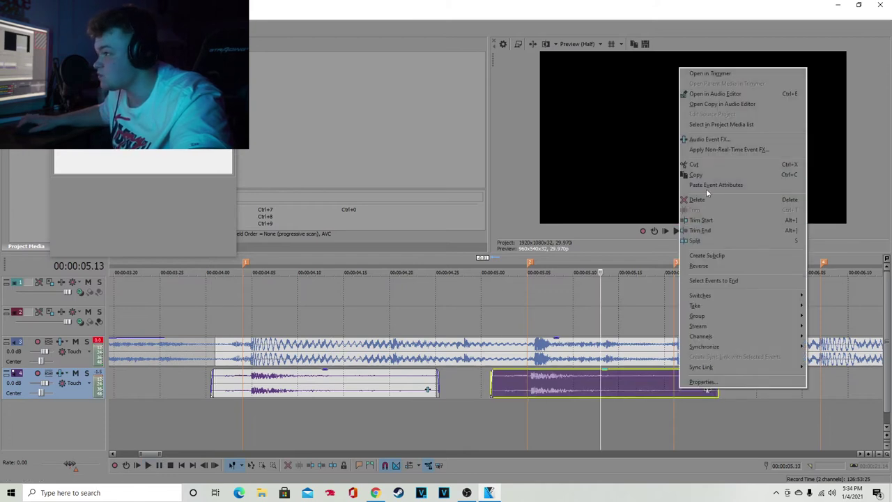
left_click(706, 186)
Step: Place a copy of the gunshot sound on a new audio track, align it with the third marker and play it back
right_click(309, 383)
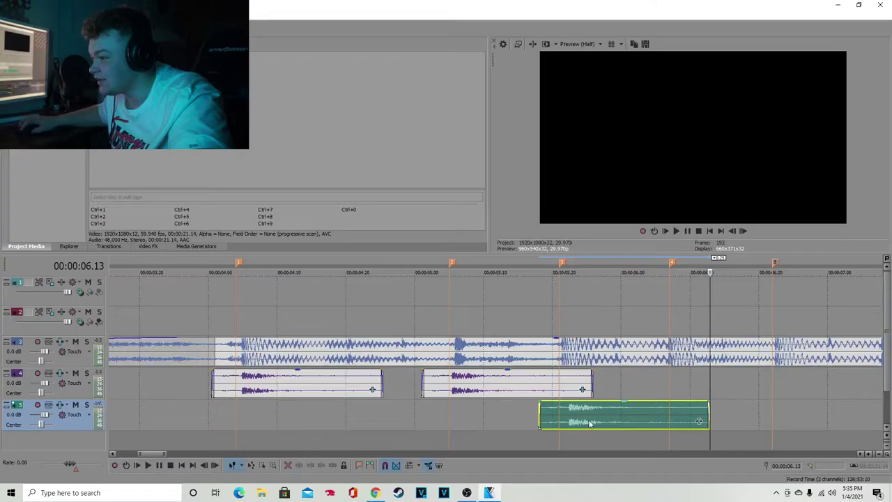
left_click_drag(588, 422, 584, 422)
left_click(187, 422)
key("space")
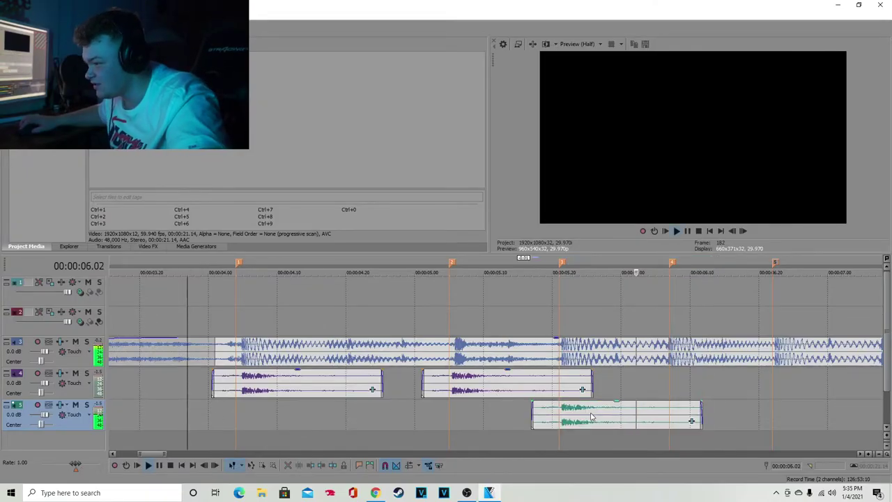
key("space")
Step: Paste another gunshot sound on the original gunshot track and shift it earlier toward the beat at the fourth marker
left_click(599, 419)
left_click(662, 386)
right_click(663, 385)
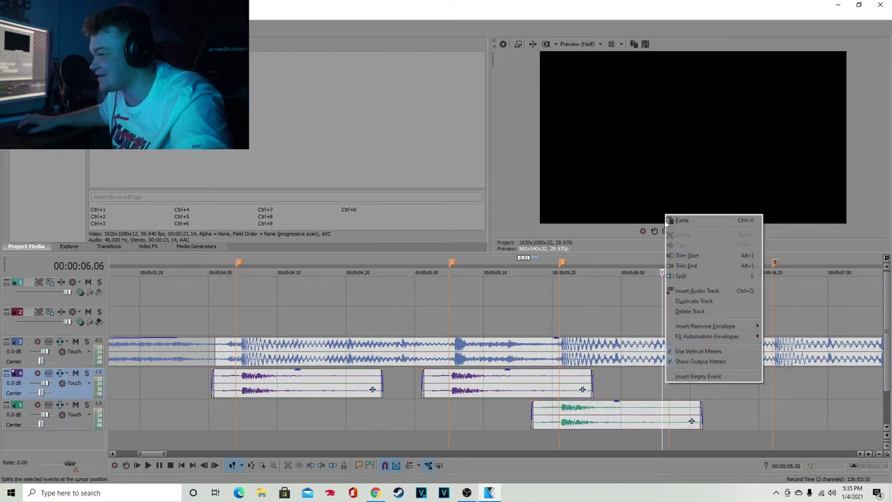
left_click(697, 220)
left_click(634, 411)
left_click_drag(697, 389, 683, 389)
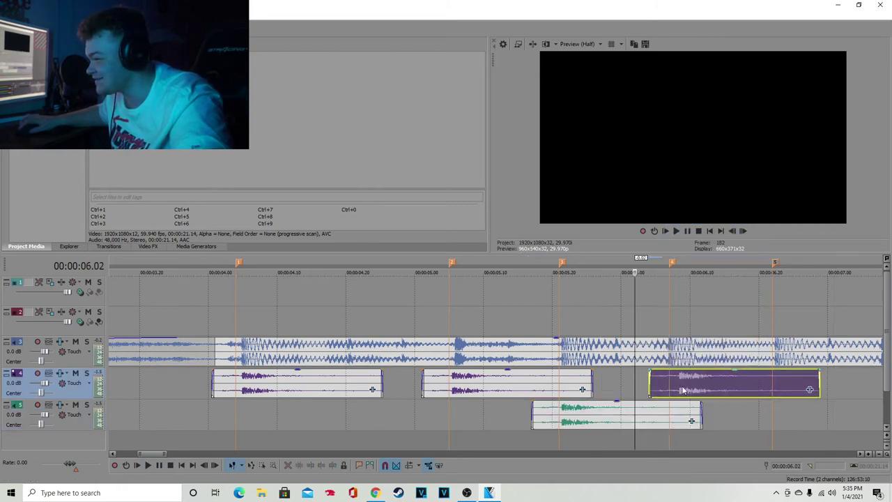
Step: Play the song from shortly before the first marker to check the four gunshots against the beats
key("space")
scroll(675, 387, "down", 3)
left_click(277, 411)
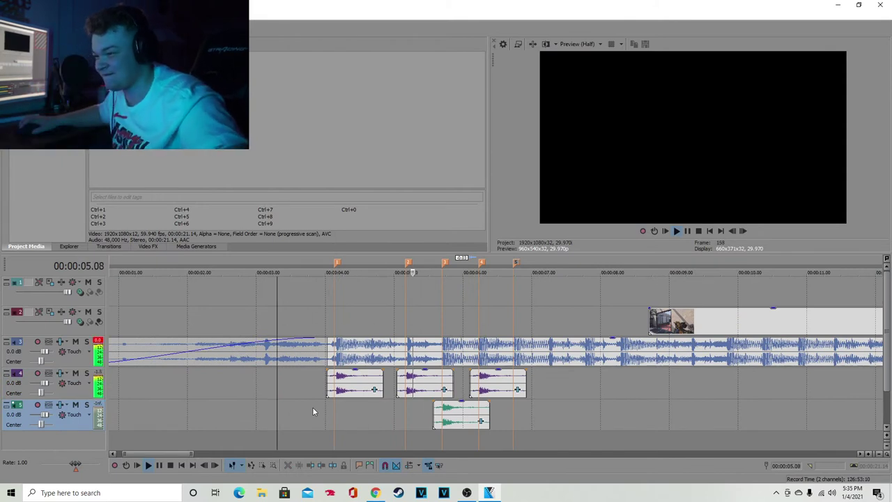
left_click(401, 314)
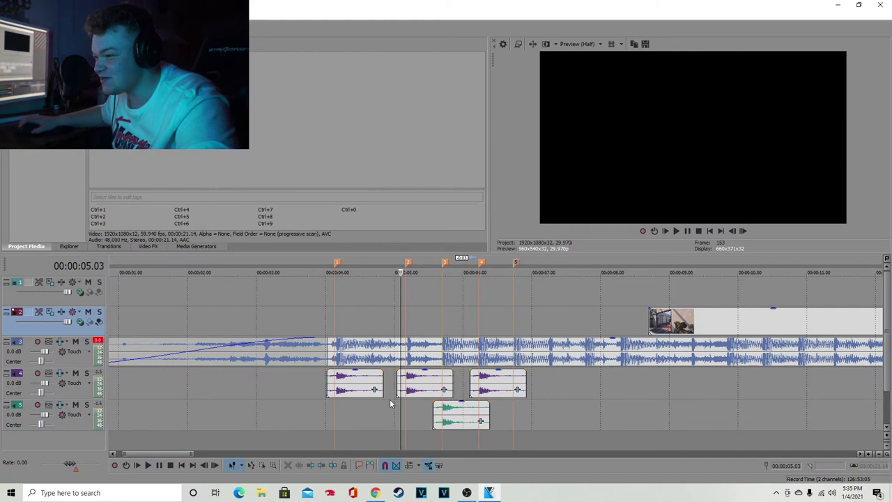
Step: Shorten the tails of the four gunshot sounds and give each one a fade-out
scroll(390, 403, "up", 2)
left_click_drag(452, 380, 404, 370)
left_click_drag(594, 380, 543, 370)
left_click_drag(666, 403, 636, 413)
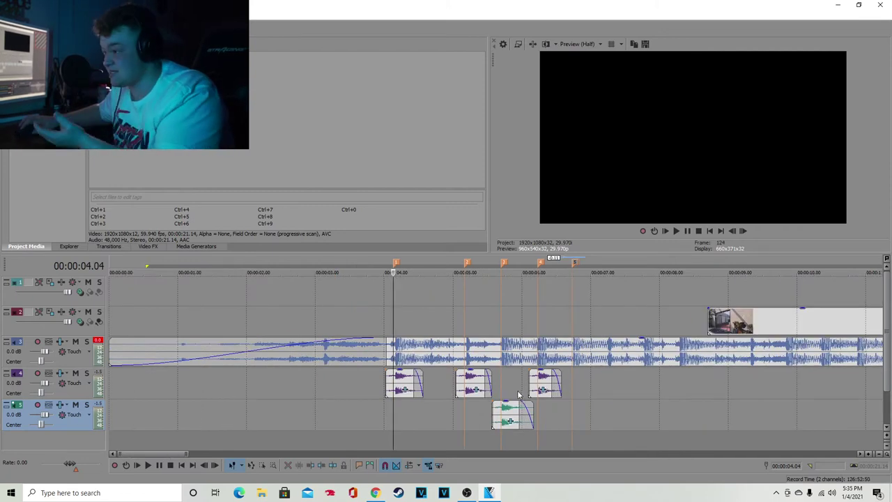
Step: Move the gameplay video clip back toward the first marker so that it starts at about 00:00:03.25
left_click_drag(740, 312, 432, 326)
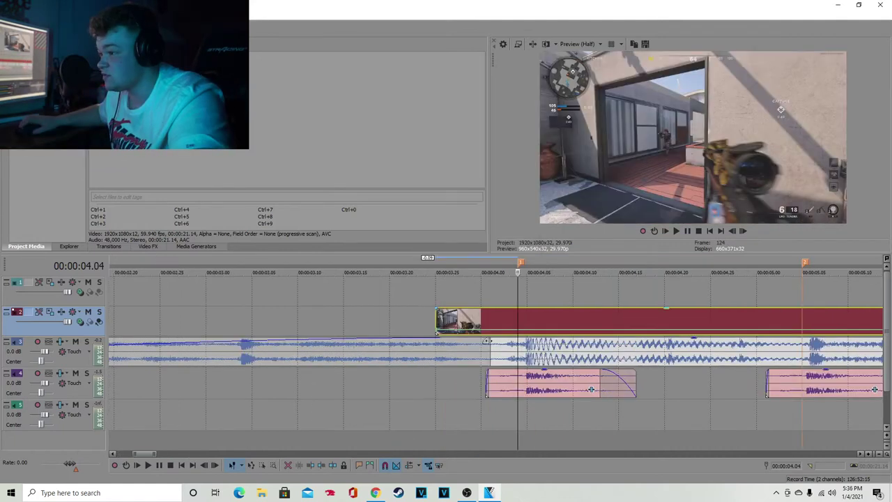
Step: Look up the Velocity option among the gameplay clip's envelope settings
scroll(571, 378, "down", 2)
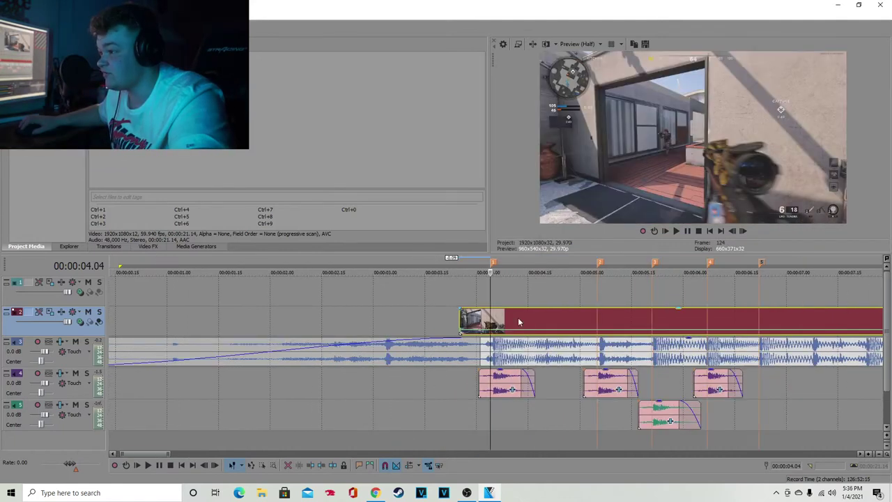
right_click(488, 328)
right_click(535, 318)
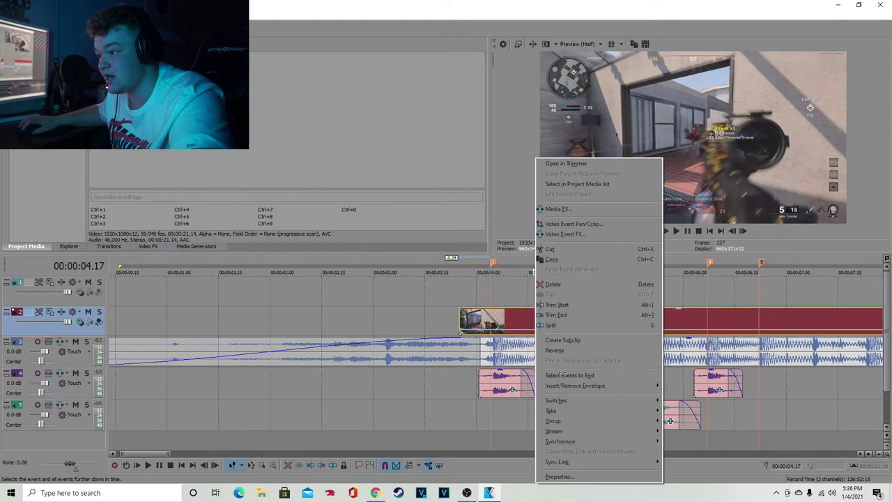
right_click(528, 321)
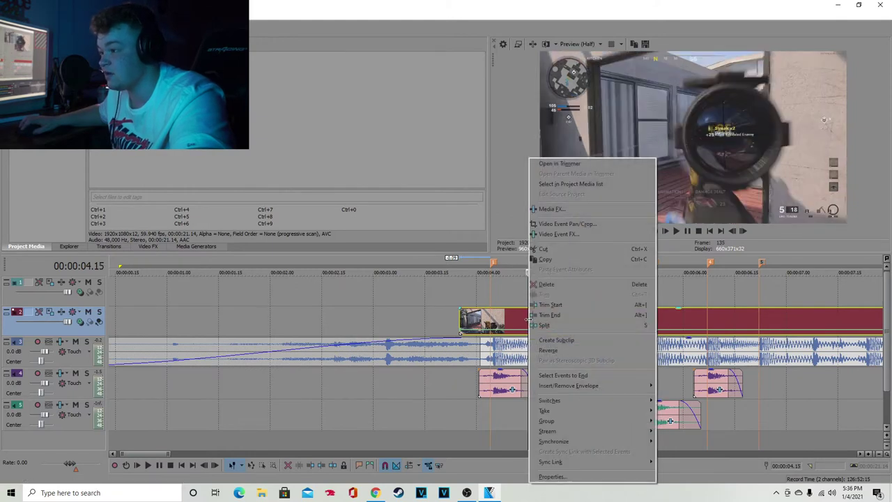
mouse_move(577, 388)
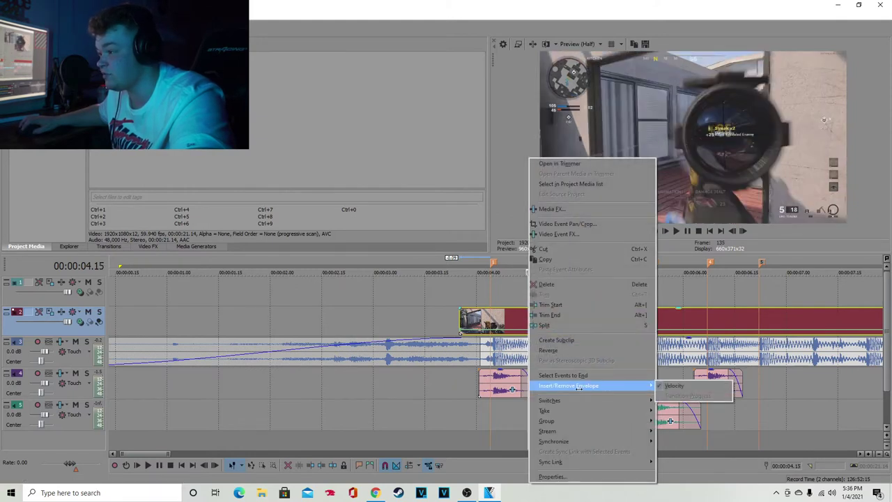
left_click(498, 325)
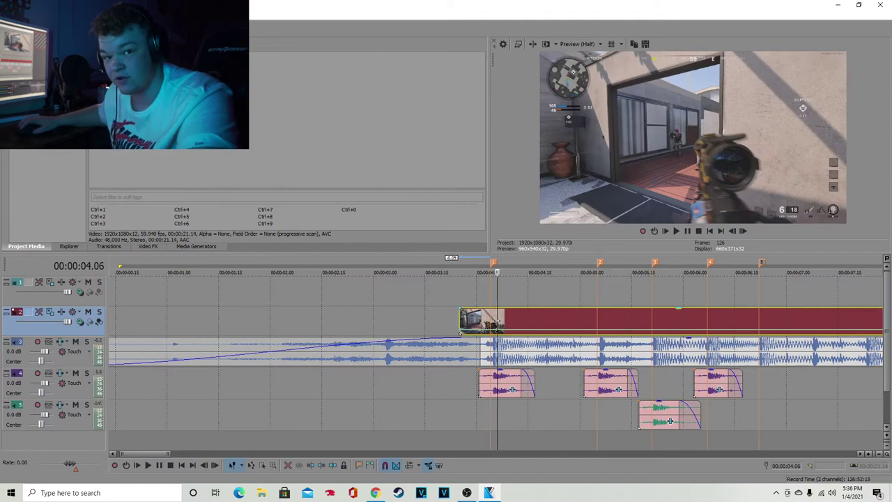
Step: Add a velocity point at 00:00:04.01 on the gameplay clip and set it and the clip's start point to 50% forward velocity
scroll(480, 328, "up", 2)
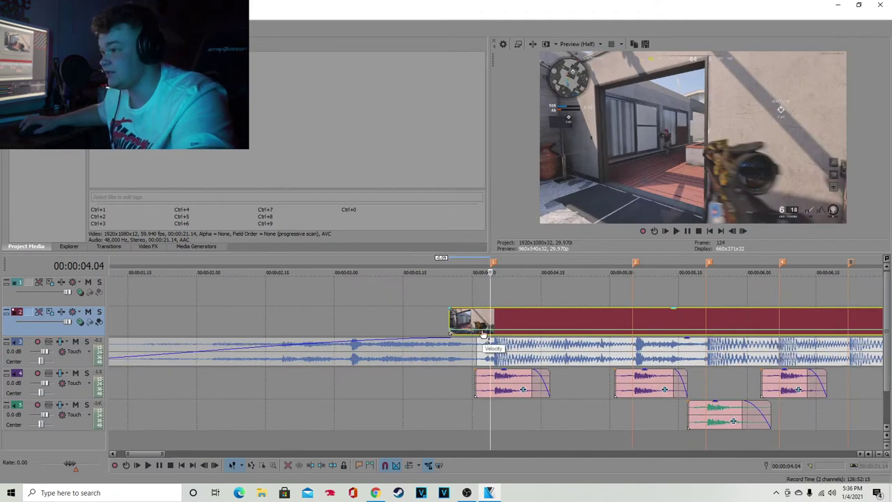
left_click(477, 334)
right_click(478, 333)
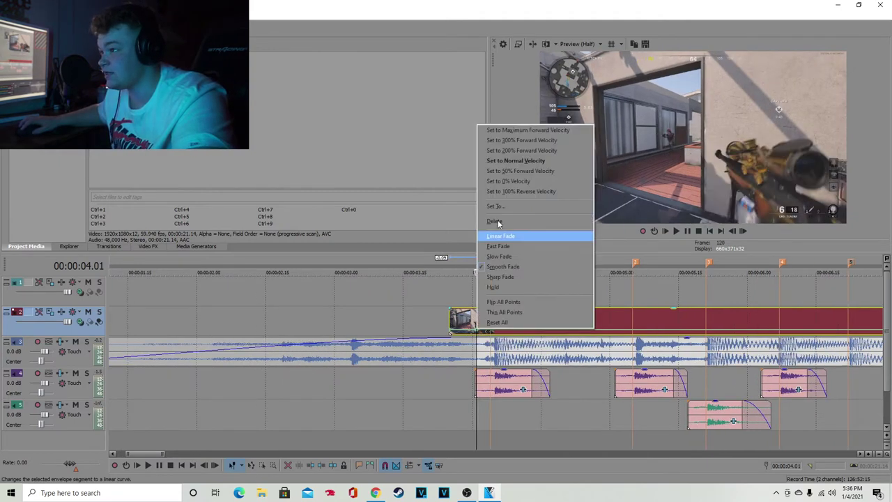
left_click(515, 172)
right_click(451, 333)
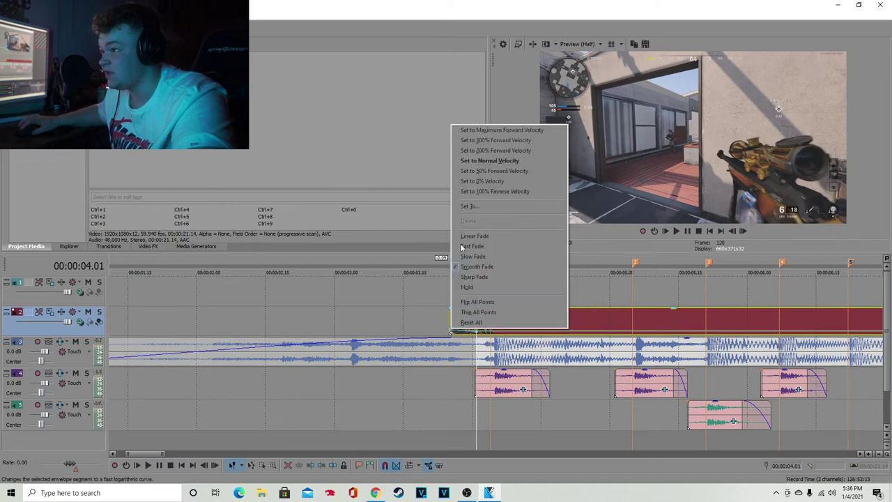
left_click(487, 171)
Step: Ramp the clip's velocity with a Fast Fade from about 166% at its start down to a new point at 00:00:03.29
left_click(466, 335)
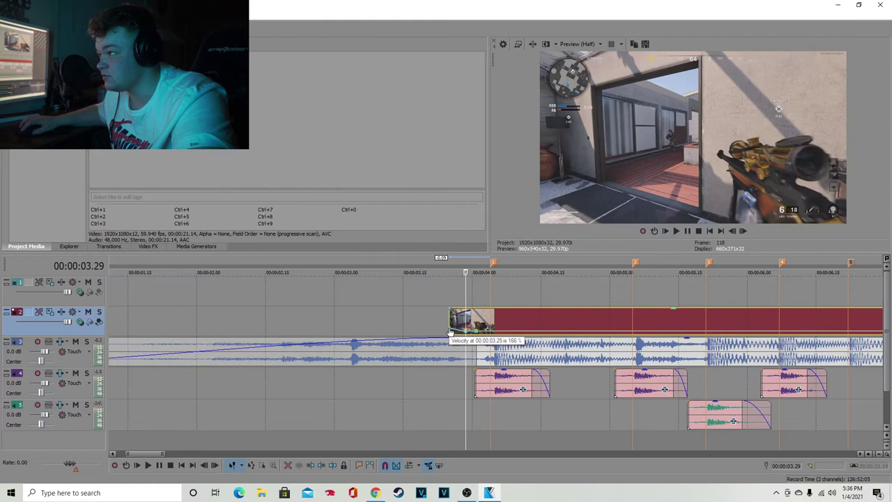
right_click(452, 333)
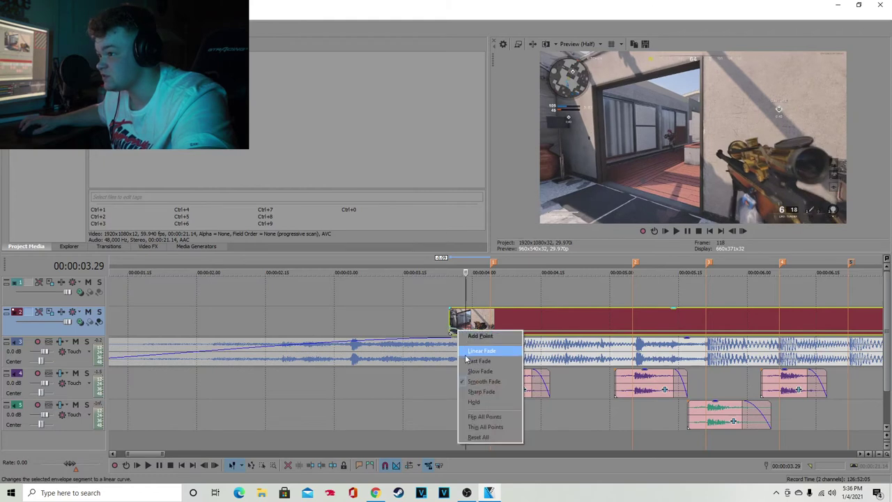
left_click(470, 359)
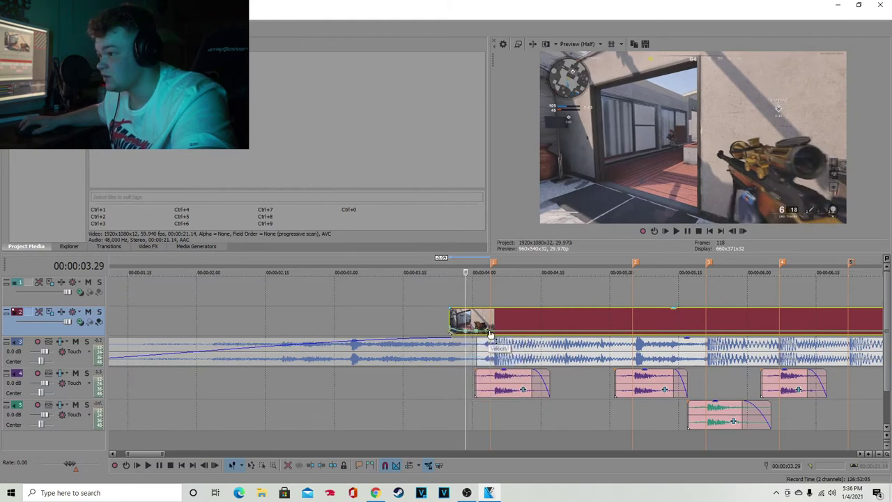
Step: Add a velocity point at the first marker and set it to 200% forward velocity
double_click(490, 334)
right_click(489, 333)
left_click(535, 151)
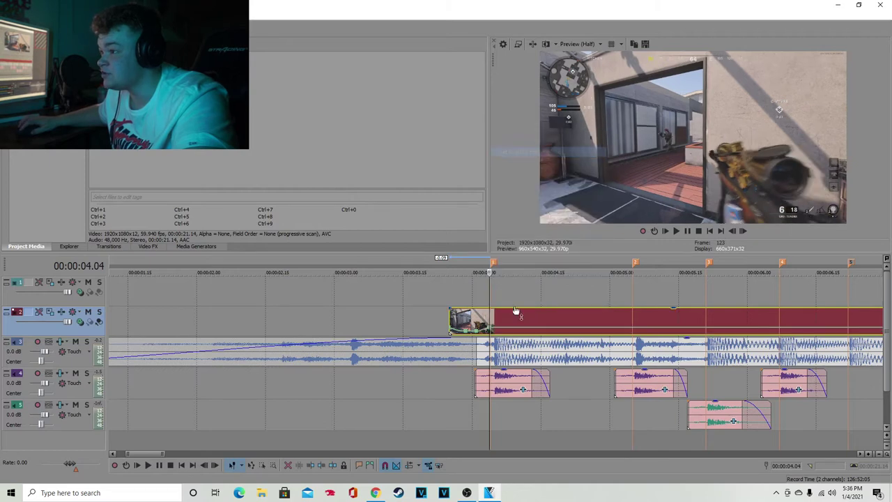
Step: Raise the velocity point at the first marker further and apply a Slow Fade to the segment leading up to it
scroll(485, 328, "up", 3)
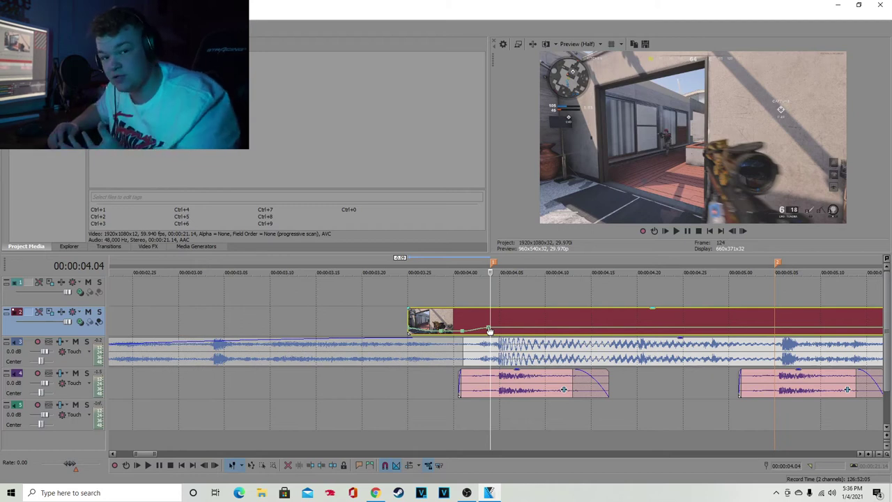
left_click_drag(490, 329, 491, 329)
right_click(490, 328)
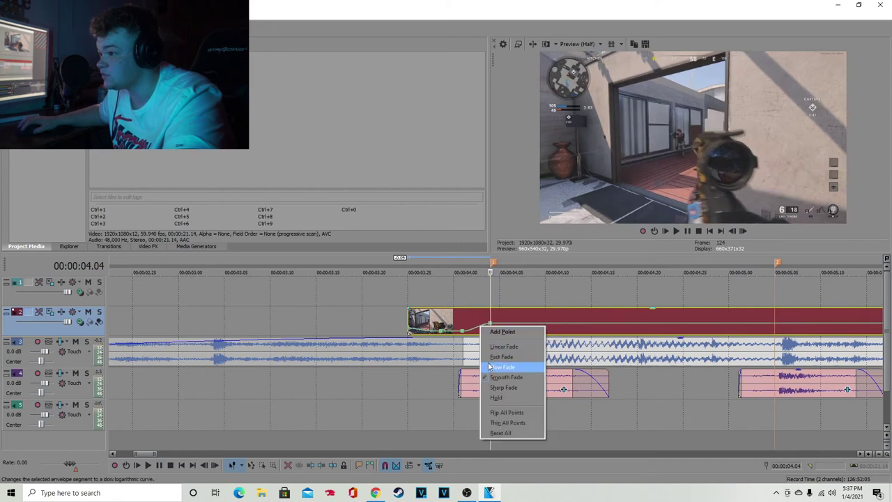
left_click(489, 366)
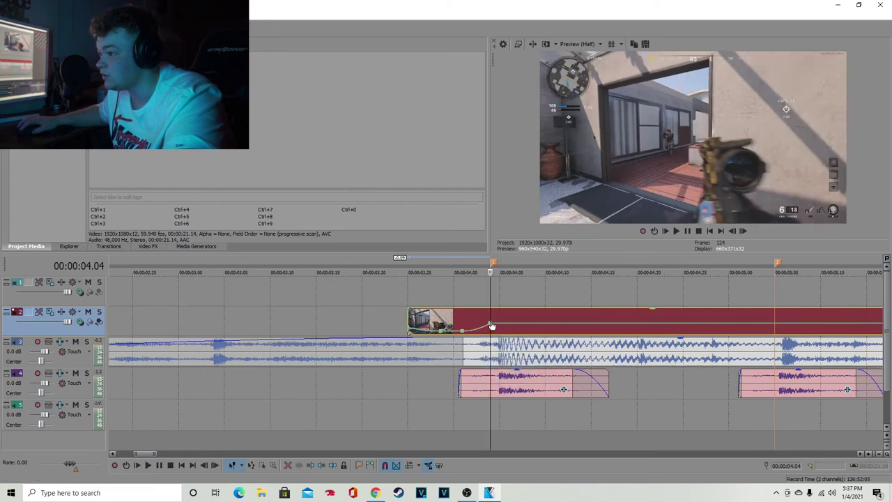
left_click_drag(492, 325, 492, 325)
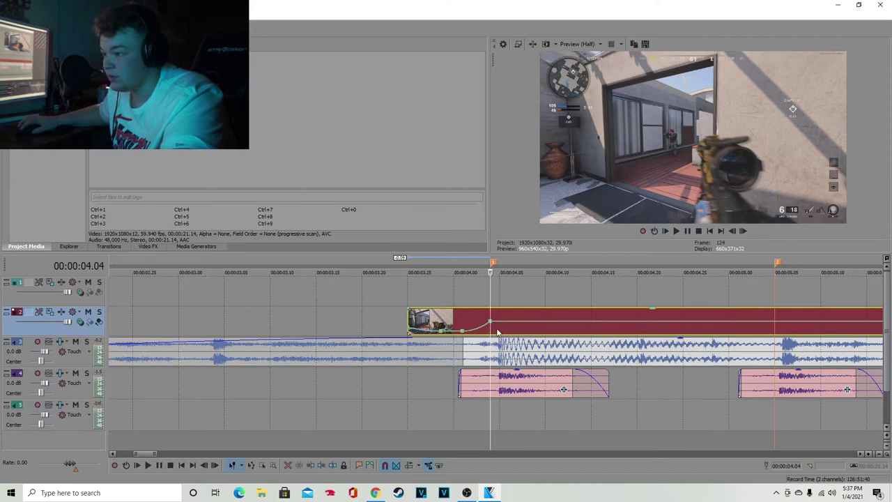
Step: Cut out the footage between the first marker and the scoped-in frame at 00:00:04.05, and move the remaining clip back to the marker
key("s")
left_click(517, 327)
key("Left")
key("Left")
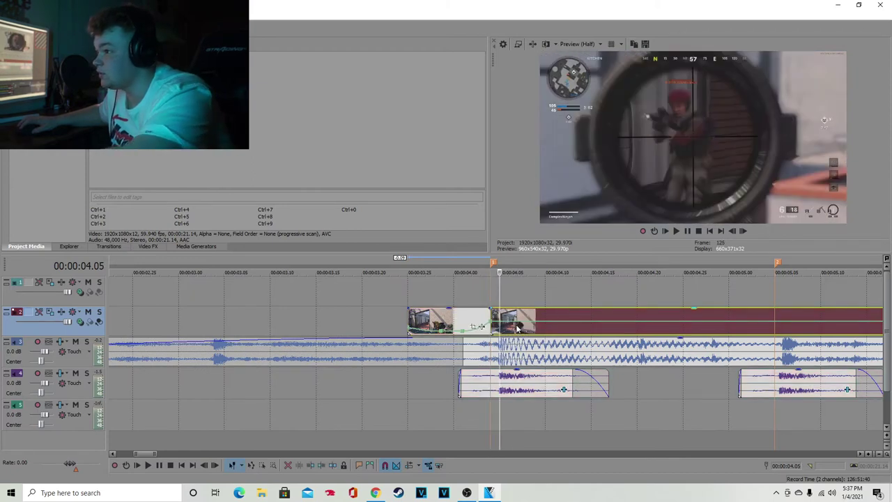
key("Right")
key("Left")
key("s")
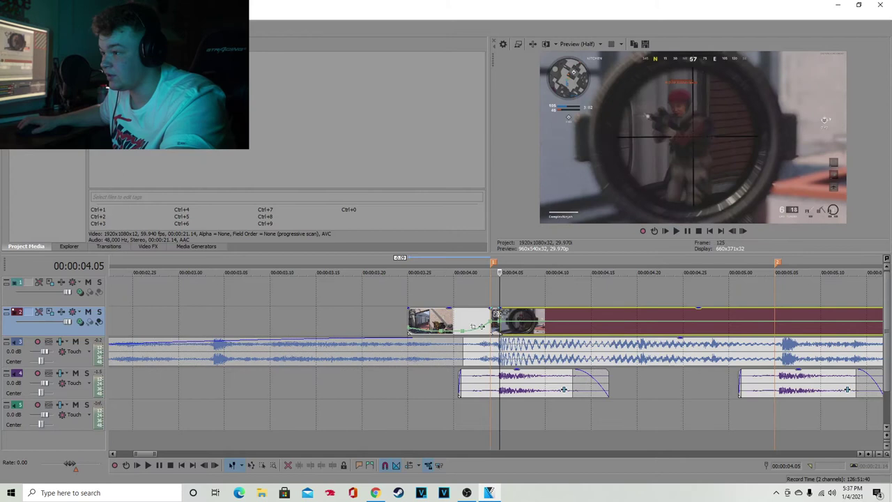
right_click(497, 314)
left_click(519, 284)
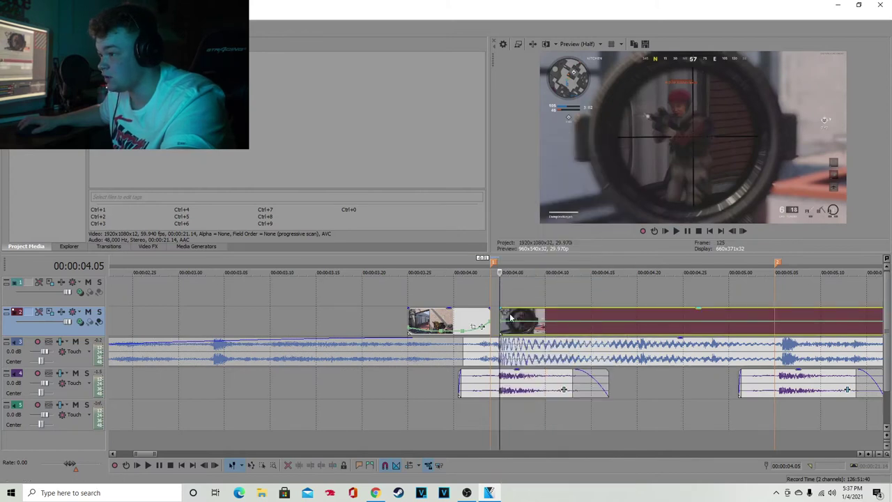
left_click_drag(510, 317, 508, 319)
Step: Add a velocity point at 00:00:04.07 set to 50% forward velocity and change the fade shape of the segment from the first marker
left_click(526, 326)
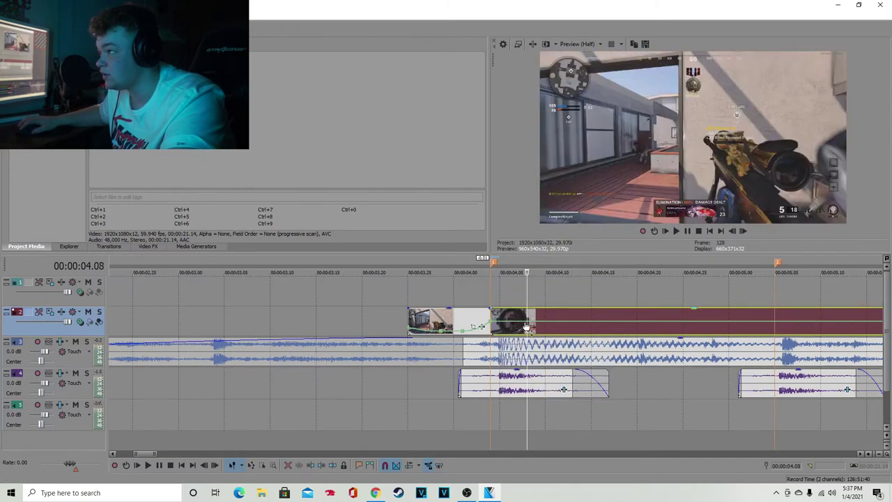
double_click(518, 322)
right_click(517, 322)
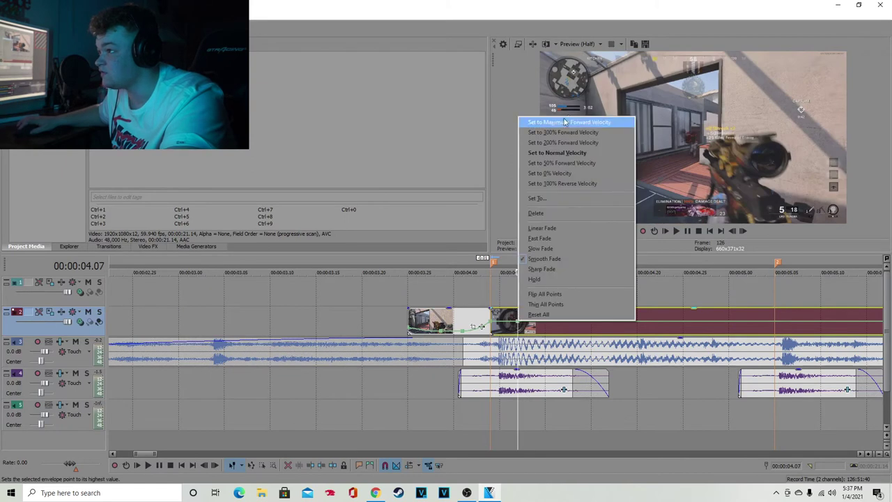
left_click(548, 163)
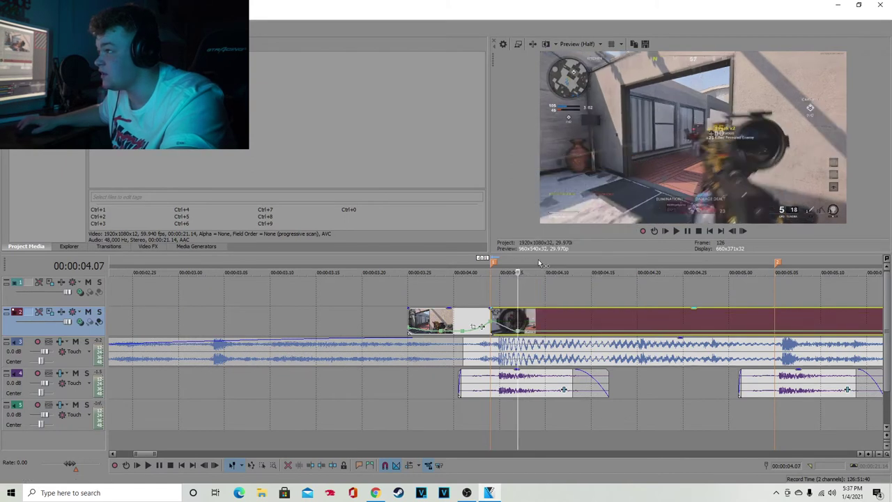
right_click(499, 340)
left_click(507, 356)
Step: Play the montage from just before the first marker to check the velocity ramp against the beat
left_click(479, 282)
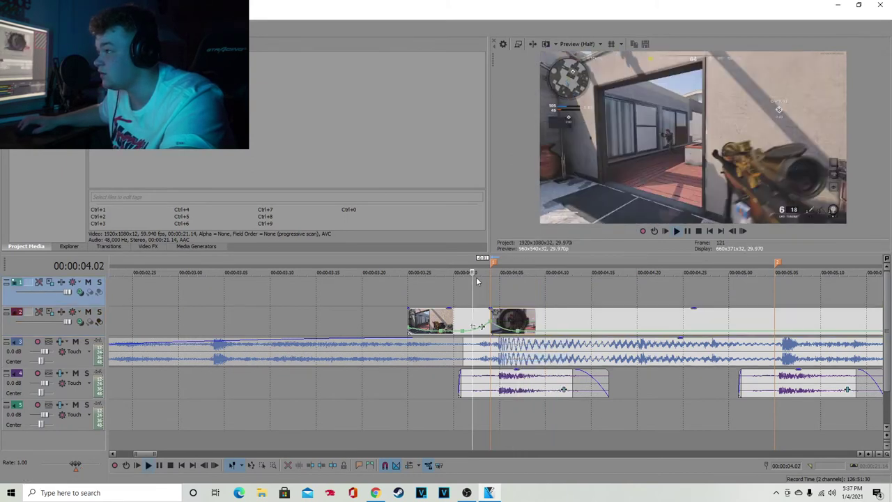
left_click(468, 280)
left_click(444, 282)
key("space")
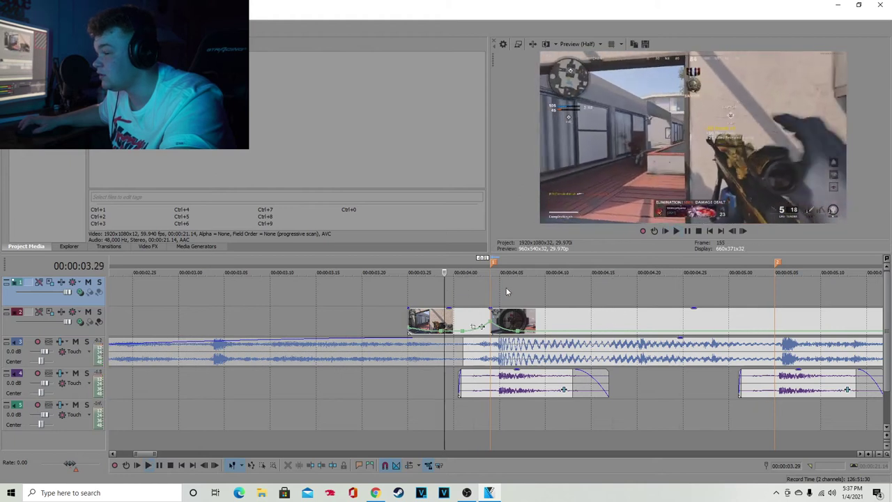
left_click(435, 285)
left_click(416, 287)
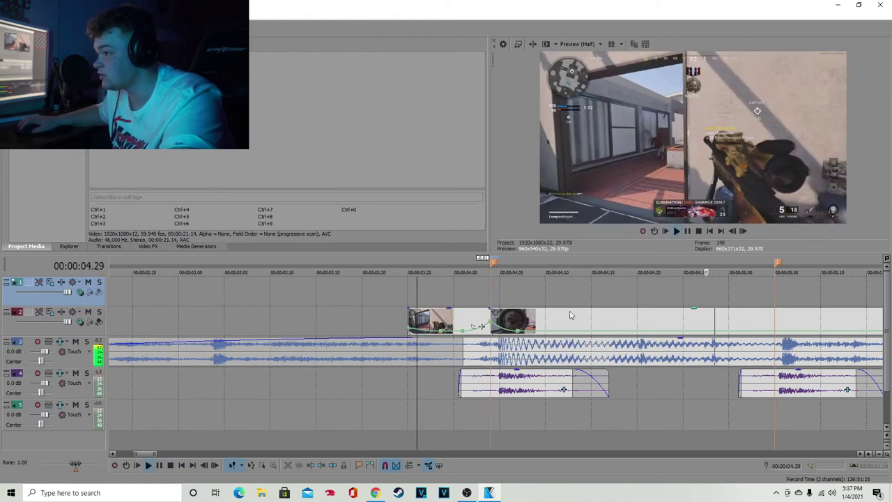
key("space")
scroll(710, 336, "down", 2)
key("space")
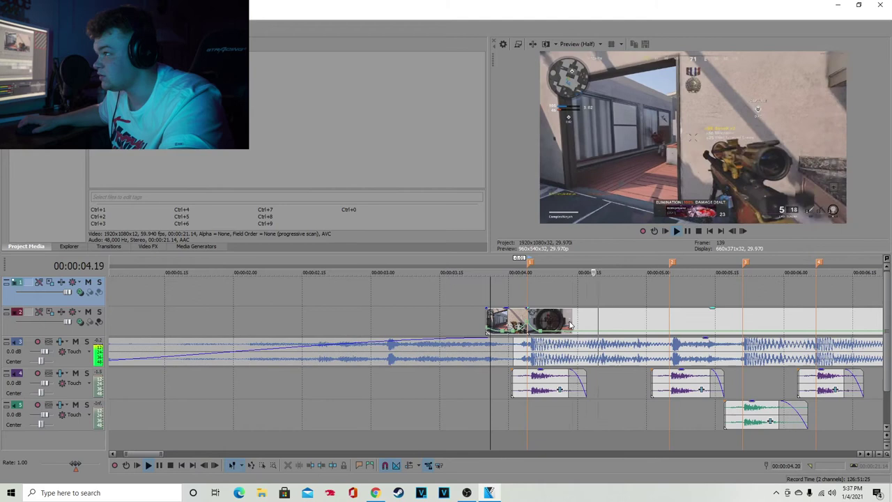
key("space")
Step: Add velocity points at 00:00:05.03 and at the second marker, and set the second marker's point to 200% forward velocity
scroll(567, 322, "up", 4)
scroll(620, 339, "down", 2)
left_click(741, 319)
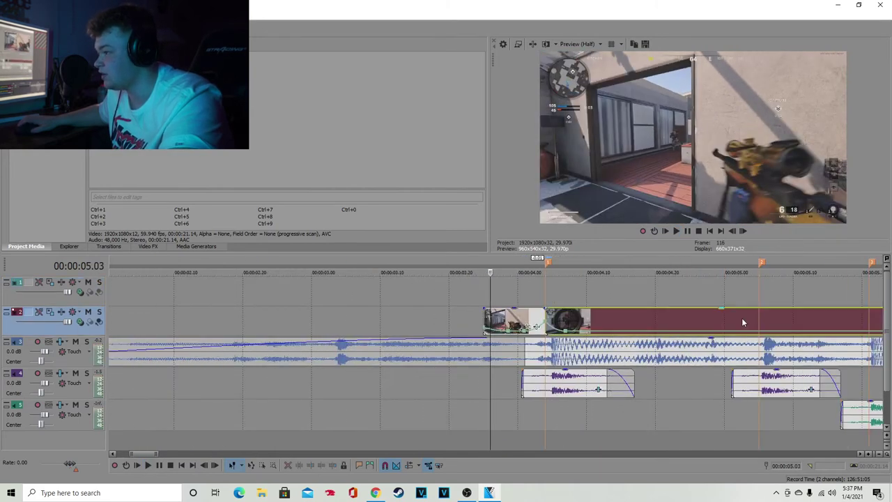
key("space")
left_click(485, 336)
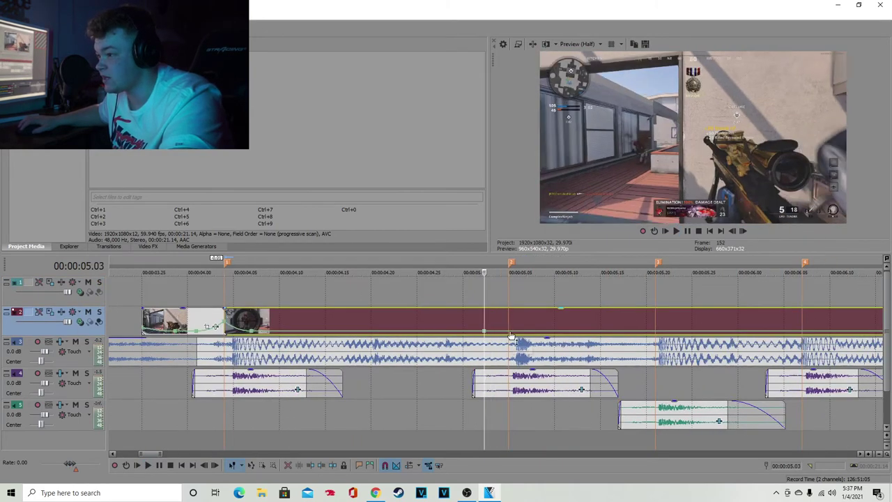
left_click(510, 336)
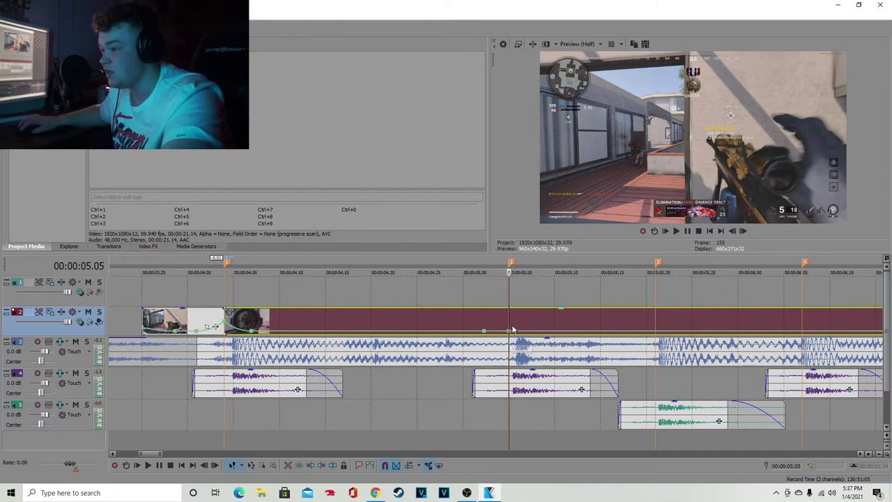
right_click(509, 333)
left_click(554, 142)
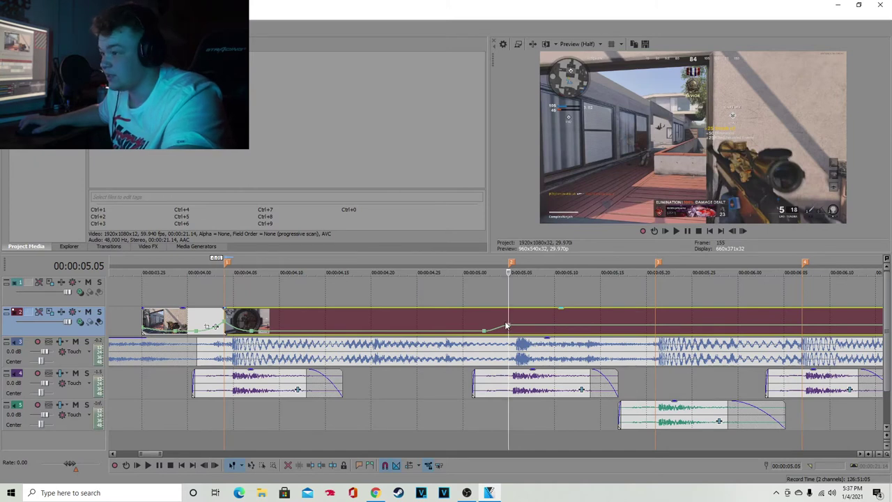
Step: Cut out the footage between the second marker and the scoped-in frame at 00:00:05.10, and move the remaining clip back to the marker
key("space")
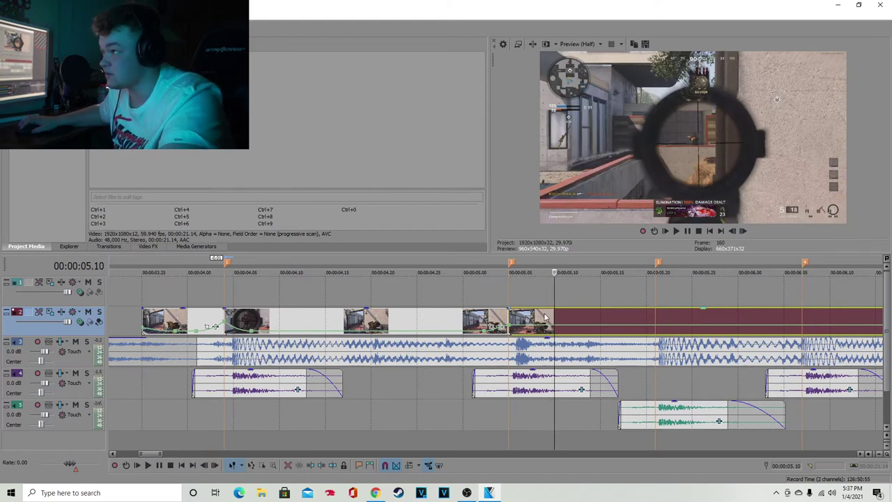
right_click(547, 318)
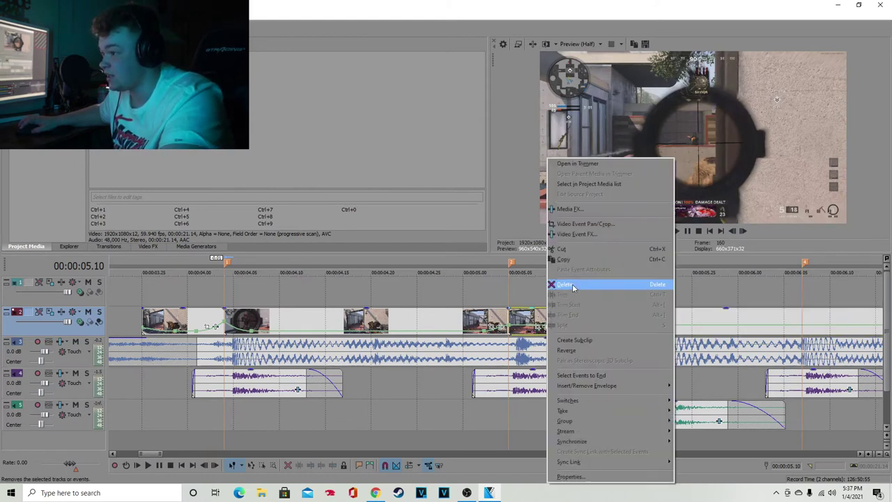
left_click(557, 285)
left_click_drag(534, 319, 536, 320)
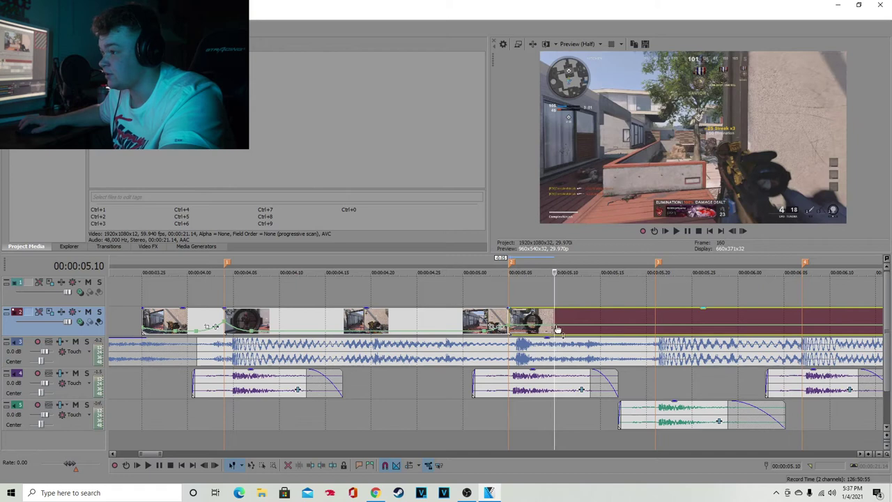
Step: Set the velocity point at 00:00:05.10 to 50% forward velocity and apply a Fast Fade to the segment from the second marker
right_click(552, 328)
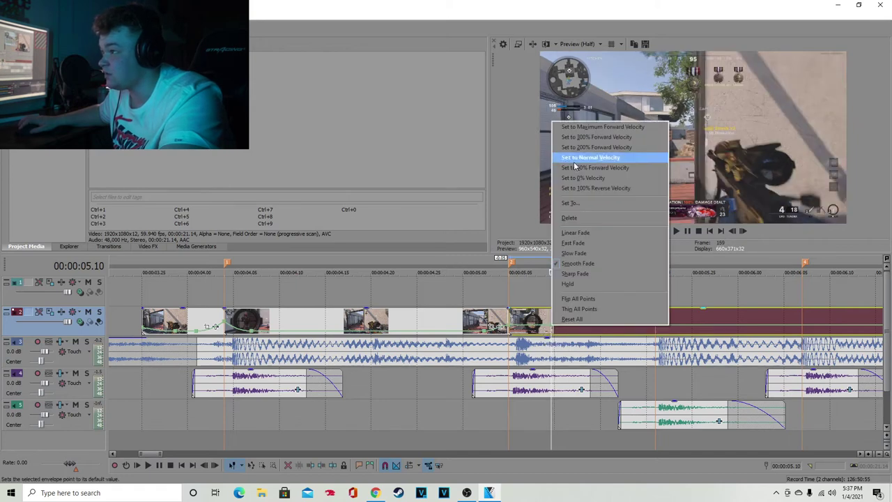
left_click(551, 286)
right_click(533, 329)
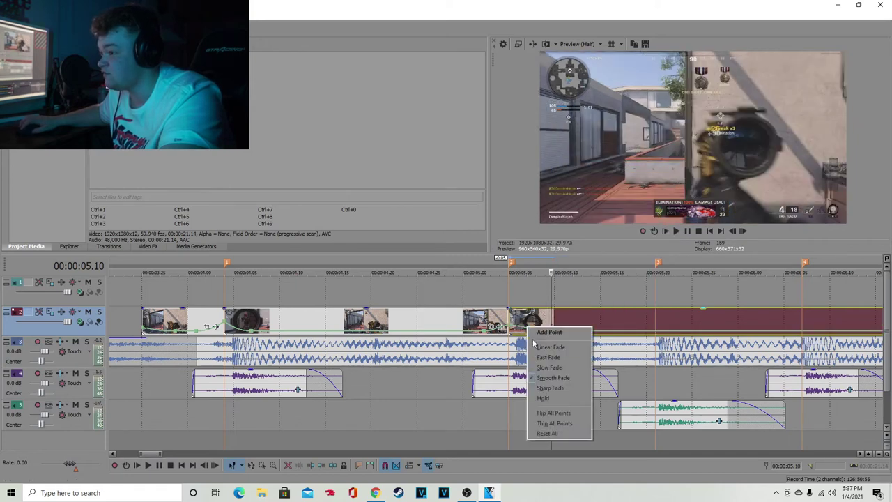
left_click(536, 357)
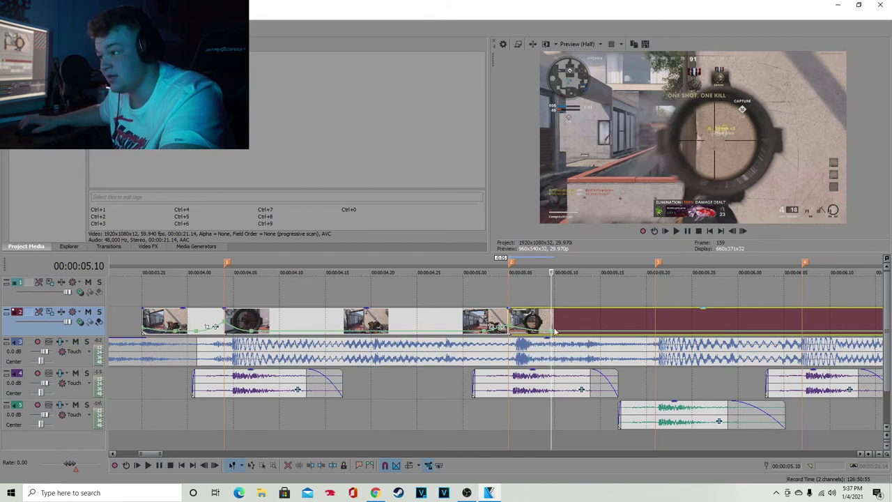
Step: Add a velocity point at 00:00:05.11 and delete the one at 00:00:05.10
double_click(561, 332)
right_click(551, 331)
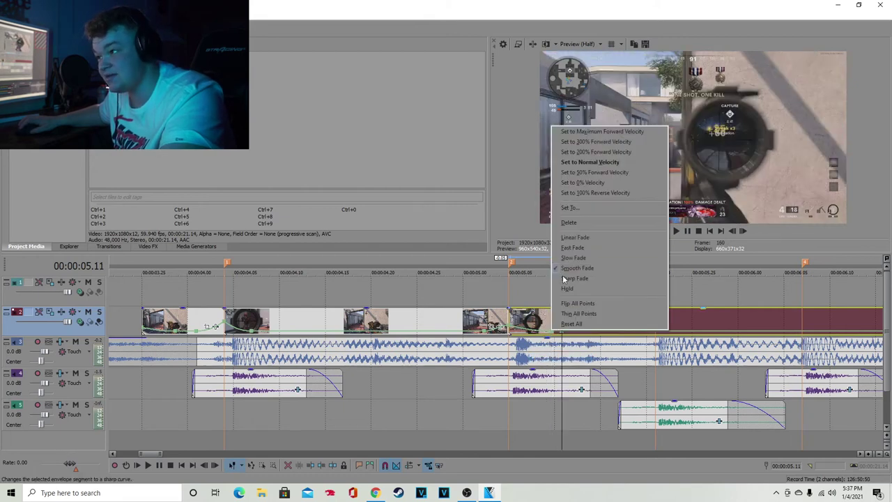
left_click(579, 222)
Step: Play the montage repeatedly from before the first marker and through the second to check the ramps against the beat
left_click(416, 285)
key("space")
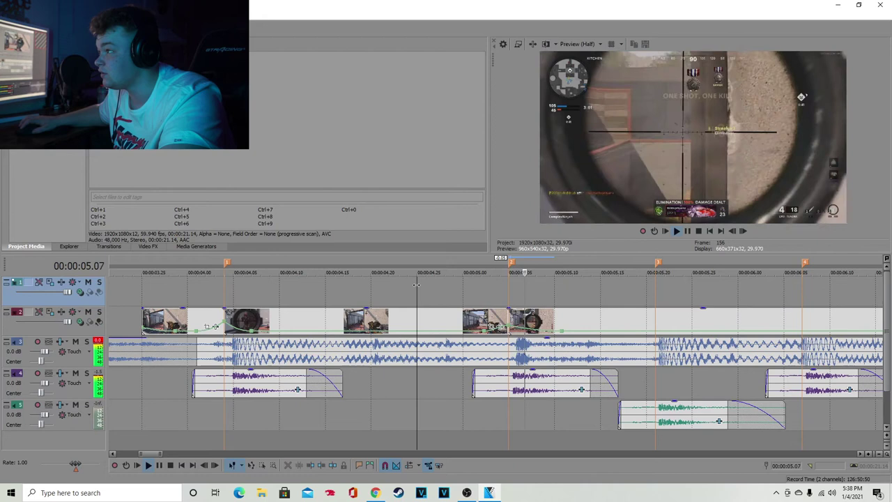
key("space")
left_click(297, 289)
key("space")
scroll(434, 290, "down", 2)
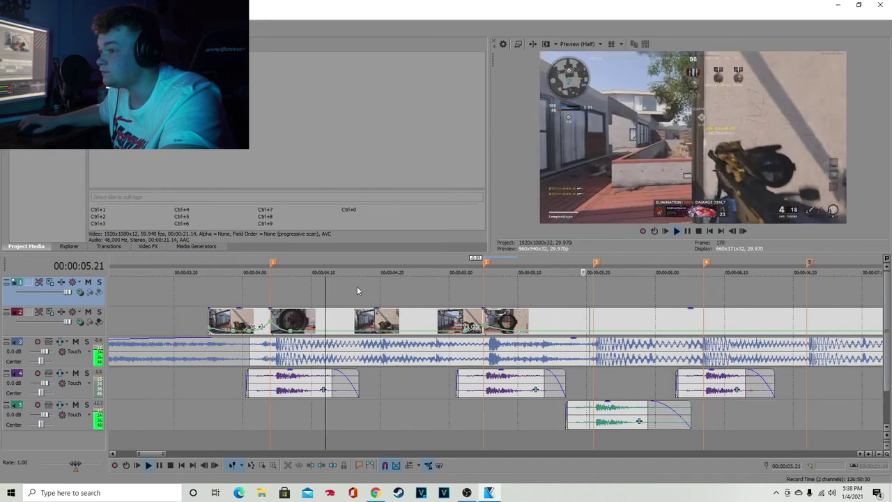
left_click(227, 286)
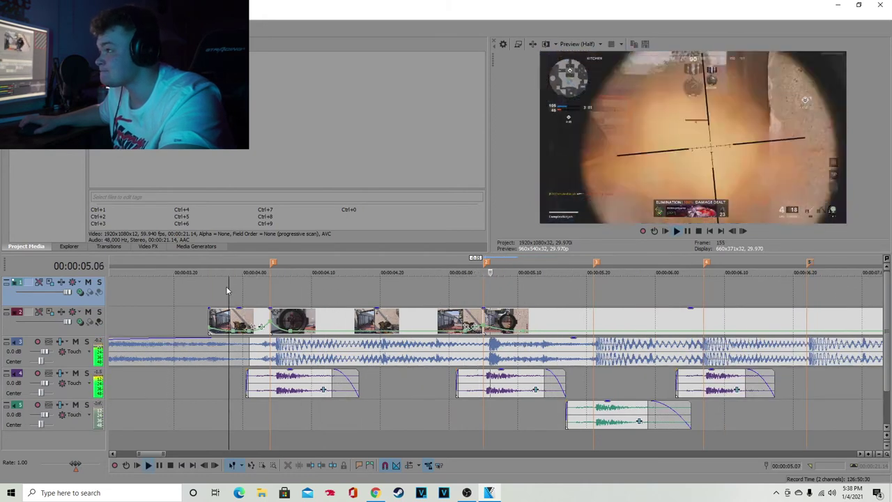
key("space")
scroll(398, 294, "down", 2)
left_click(301, 294)
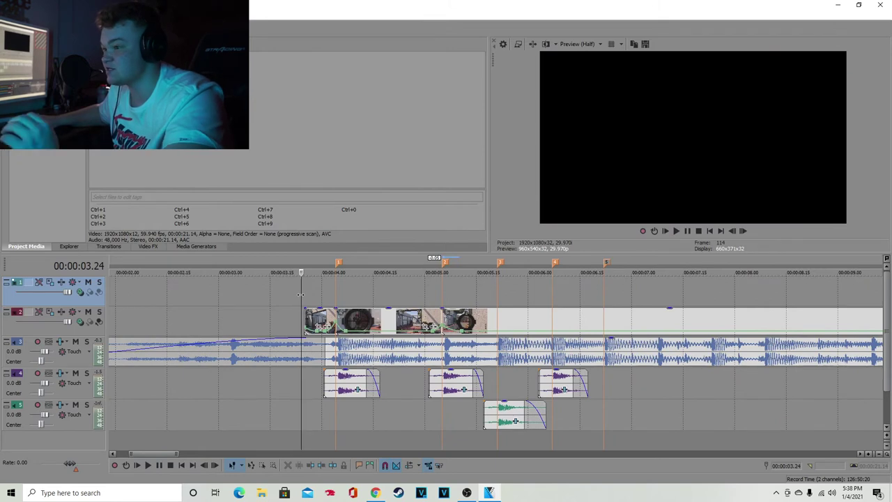
key("space")
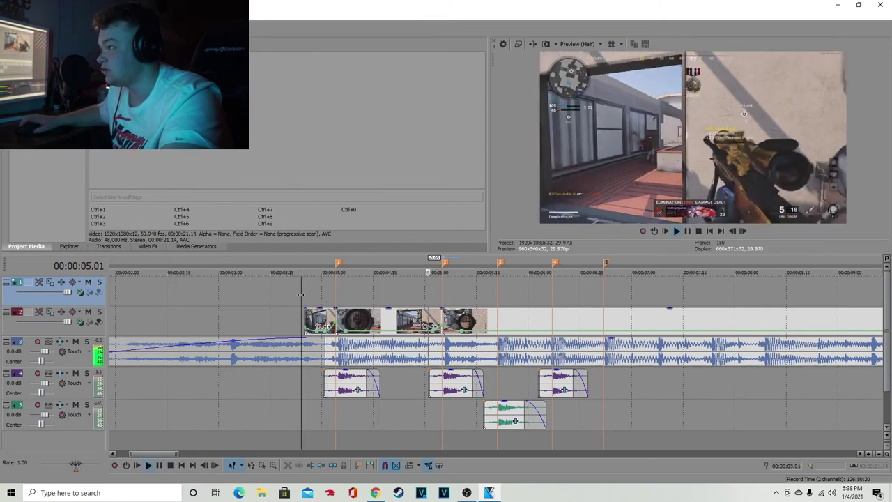
key("space")
Step: Add velocity points just before and at the third marker, and set the marker's point to 300% forward velocity
left_click(466, 295)
scroll(466, 295, "down", 1)
scroll(466, 295, "up", 2)
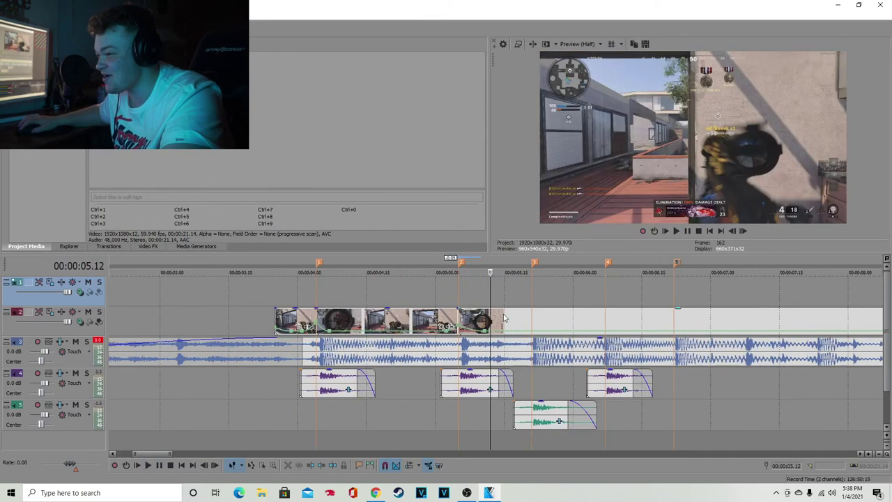
left_click(517, 317)
scroll(517, 318, "up", 3)
left_click(530, 323)
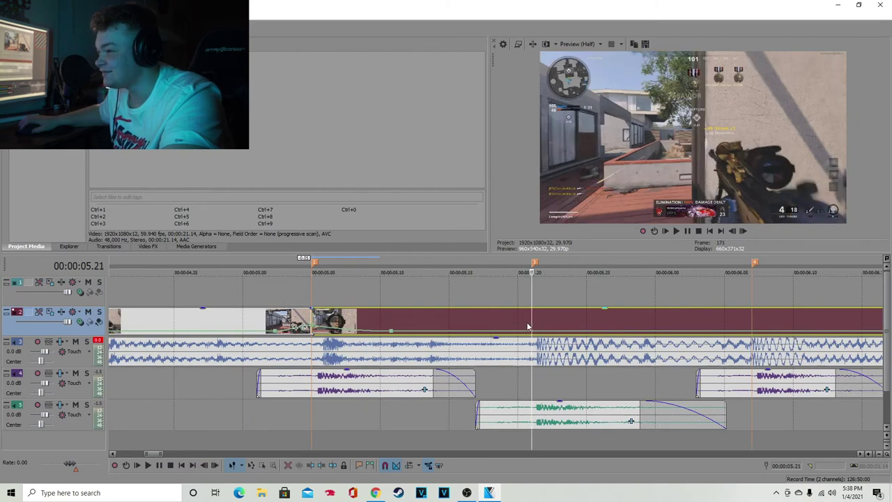
double_click(499, 331)
right_click(535, 336)
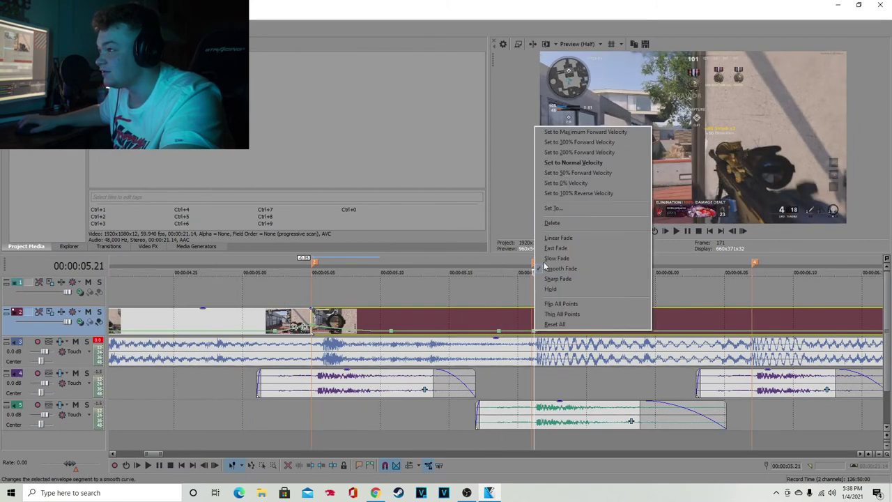
left_click(571, 144)
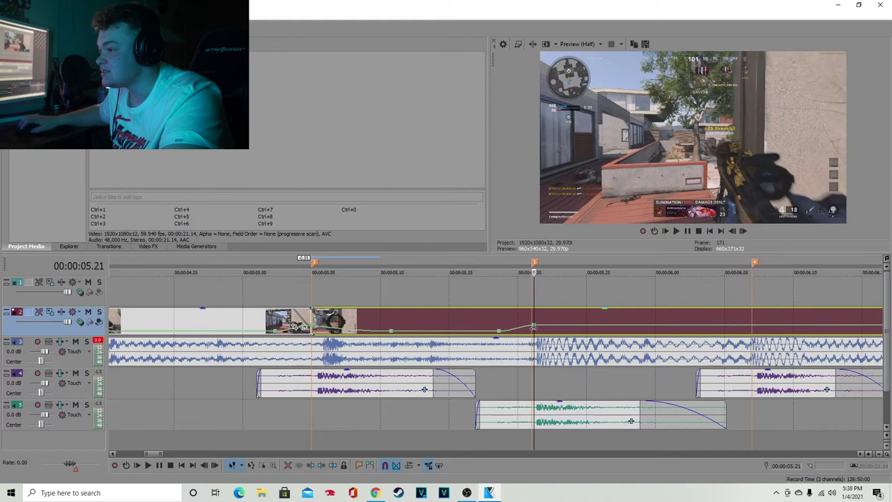
Step: Cut out the footage between the third marker and the gunshot at 00:00:06.01, and move the remaining clip back to the marker
key("s")
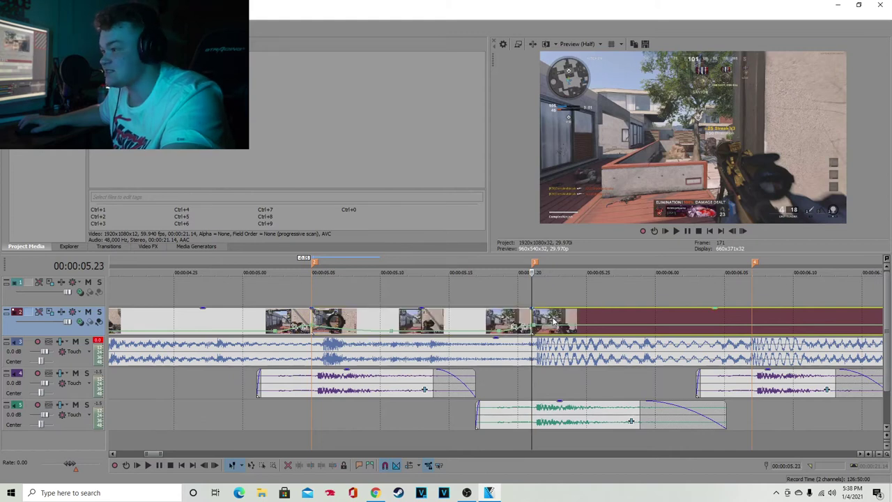
left_click(553, 323)
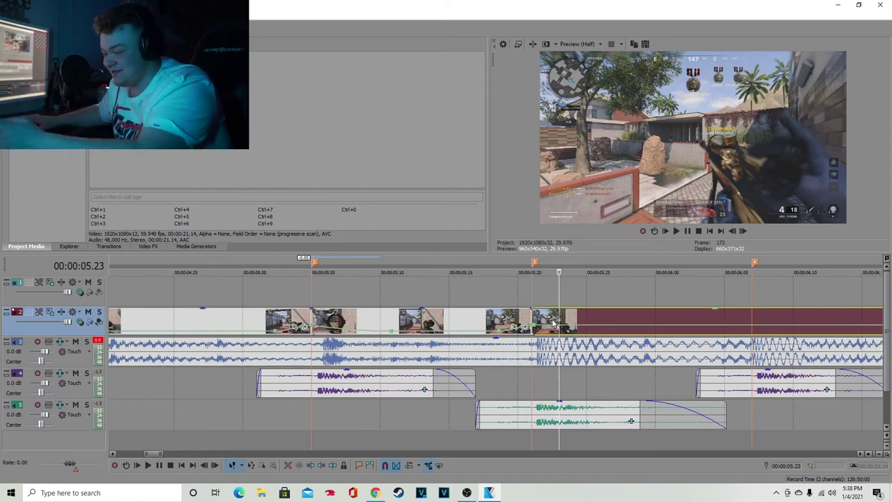
key("space")
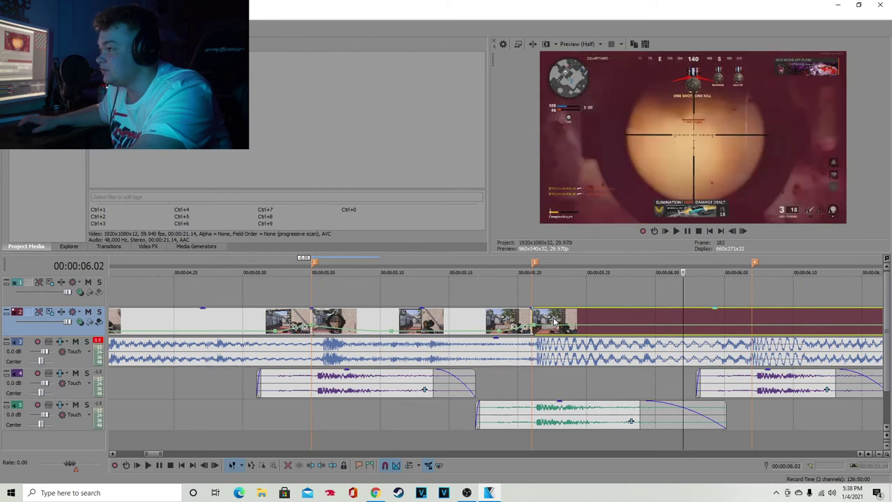
key("Return")
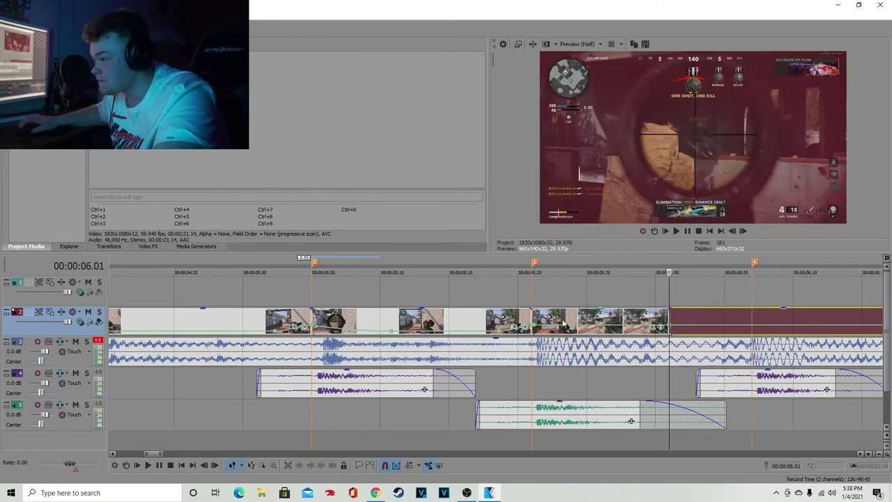
right_click(617, 322)
left_click(641, 286)
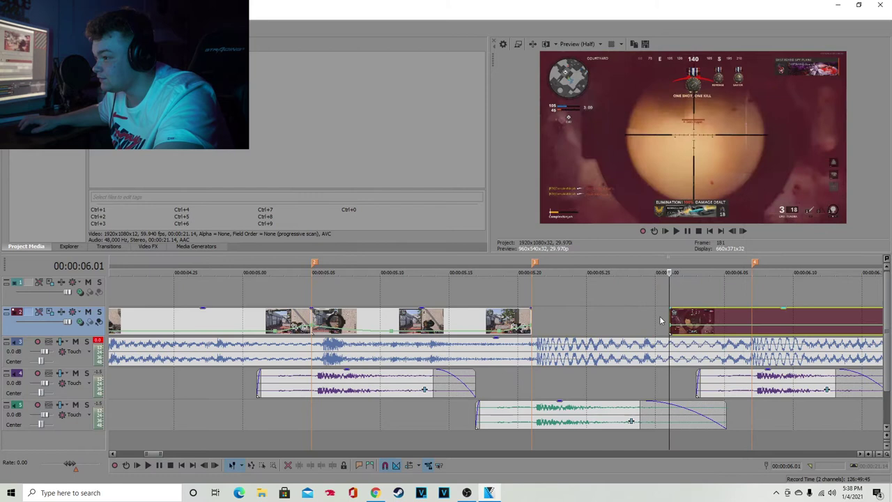
left_click_drag(688, 320, 551, 322)
Step: Add a velocity point at 00:00:05.27 set to 50% forward velocity and apply a Fast Fade to the segment from the third marker
scroll(592, 328, "down", 2)
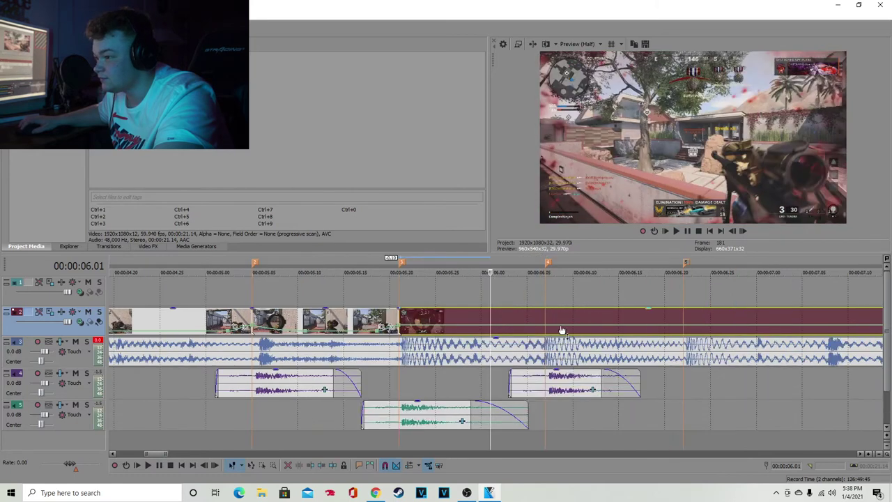
left_click(454, 327)
right_click(455, 327)
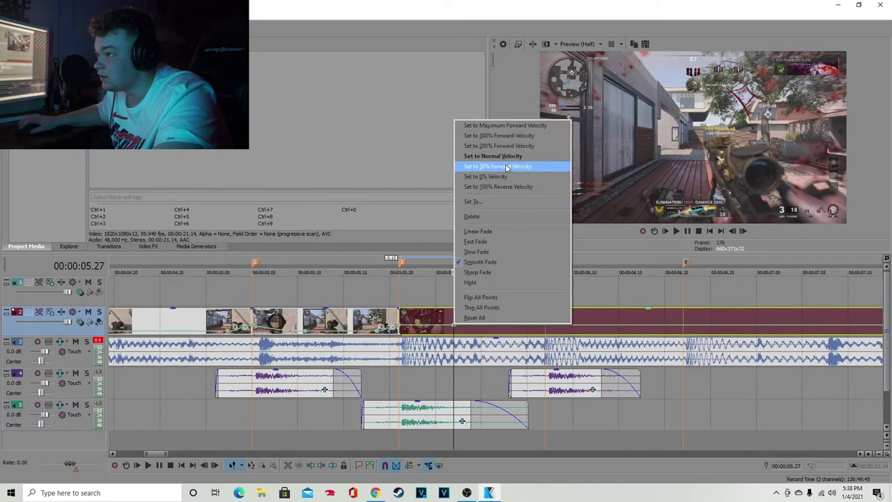
left_click(473, 236)
right_click(424, 330)
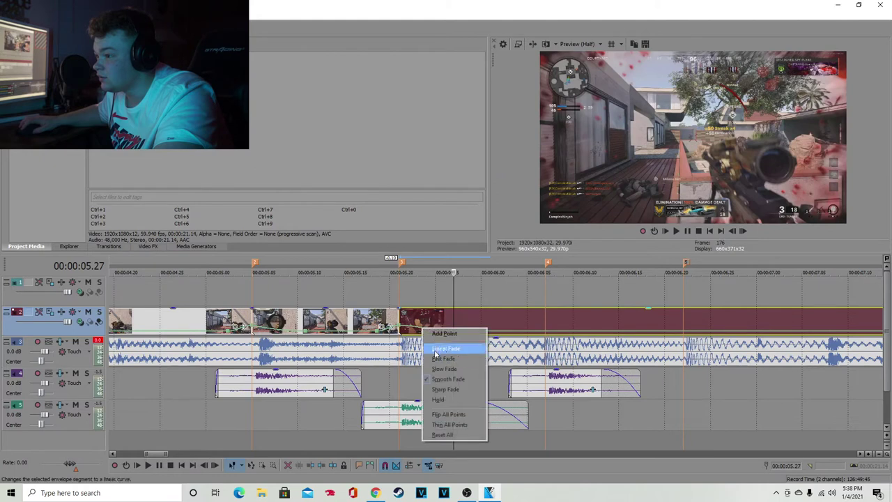
left_click(438, 360)
Step: Play the montage through the third marker to check the new velocity ramp
left_click(335, 295)
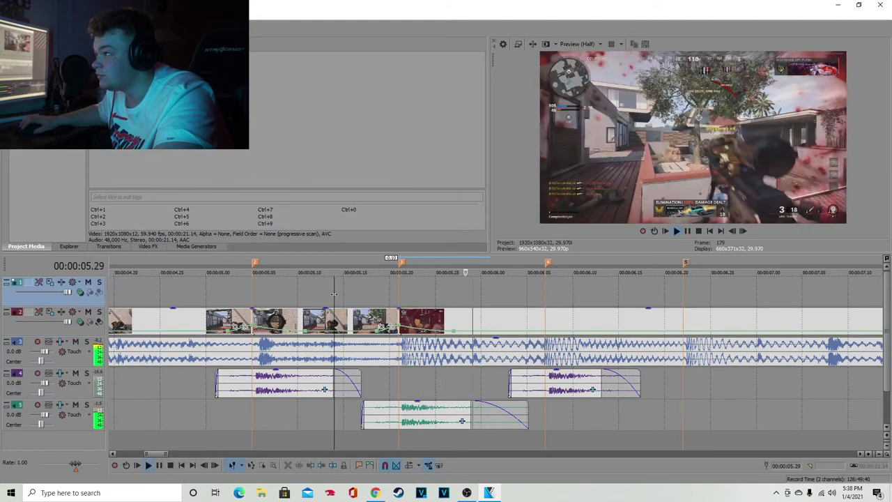
scroll(348, 303, "down", 5)
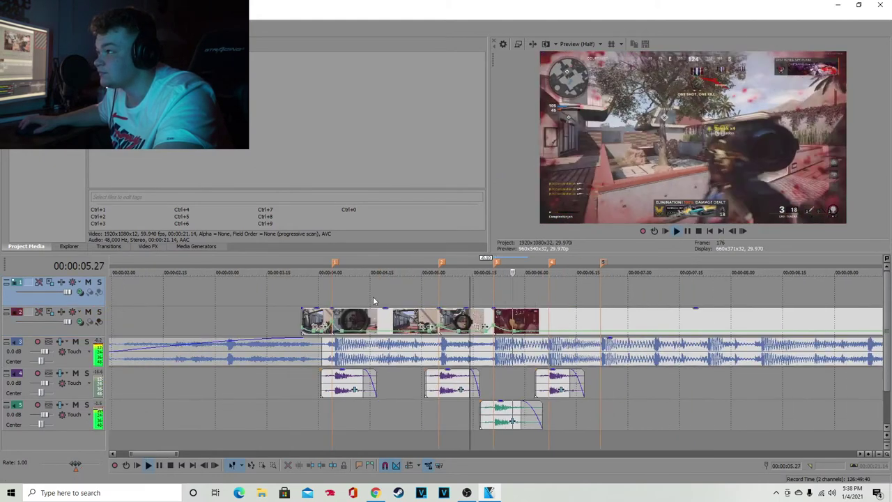
Step: Add velocity points at 00:00:06.03 and at the fourth marker, and set the marker's point to 300% forward velocity
left_click(534, 327)
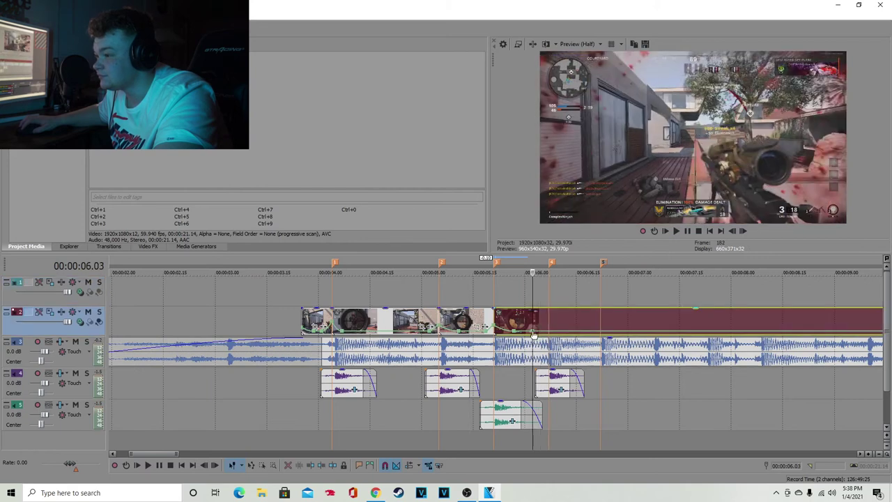
right_click(550, 335)
left_click(606, 144)
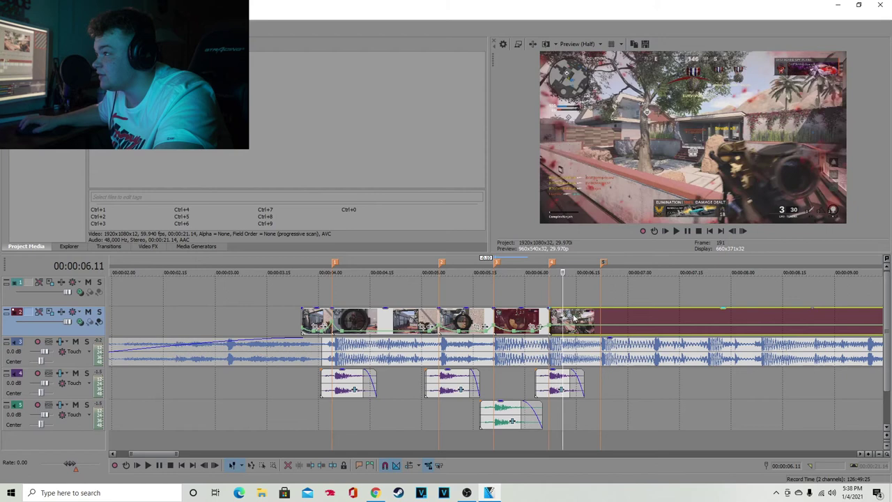
Step: Cut out the footage between the fourth marker and the scoped-in frame at 00:00:06.14, and move the remaining clip back to the marker
key("Right")
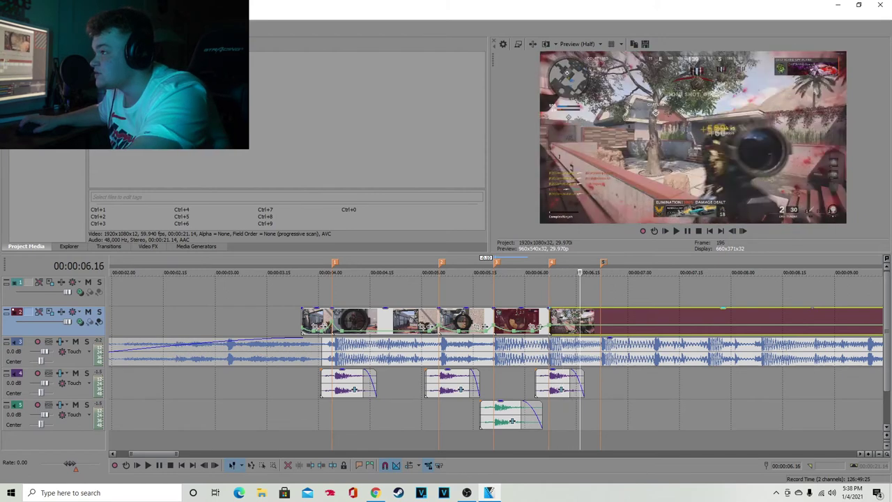
key("Left")
key("Left")
key("Left")
key("Right")
key("Right")
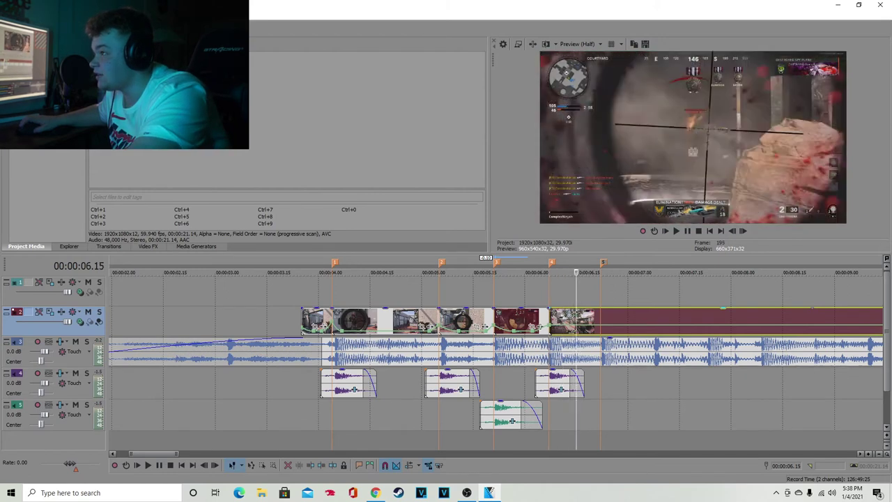
key("Left")
right_click(563, 317)
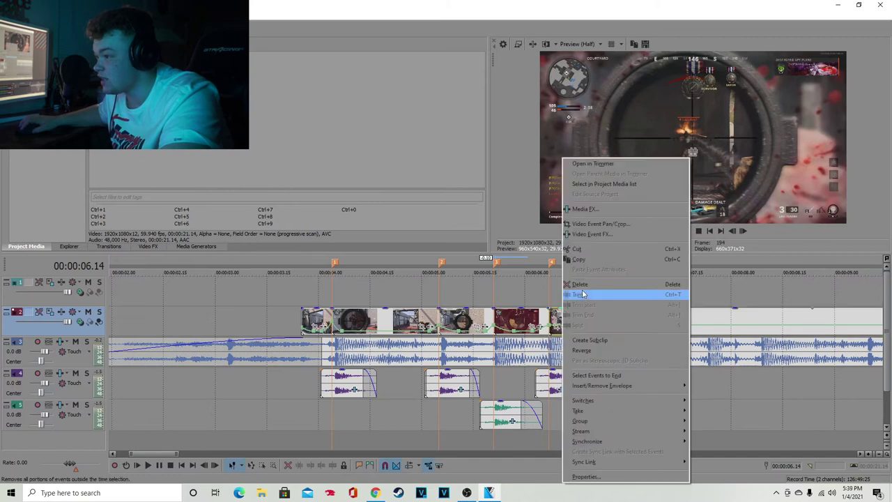
left_click(597, 294)
Step: Add a velocity point at 00:00:06.16 set to 50% forward velocity and apply a Fast Fade to the segment from the fourth marker
key("Right")
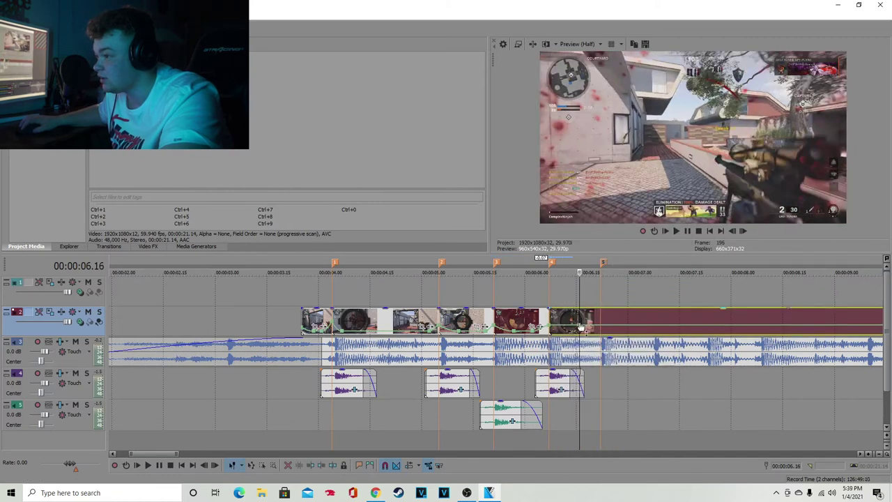
right_click(580, 327)
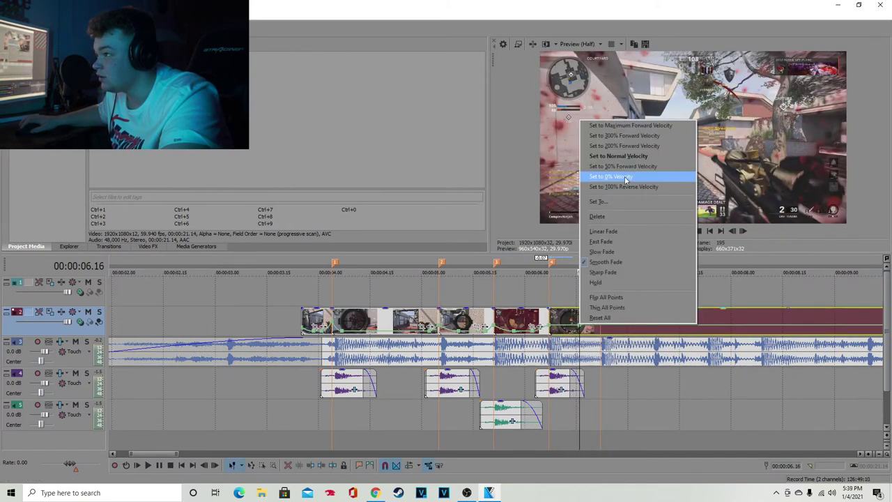
left_click(624, 167)
right_click(568, 328)
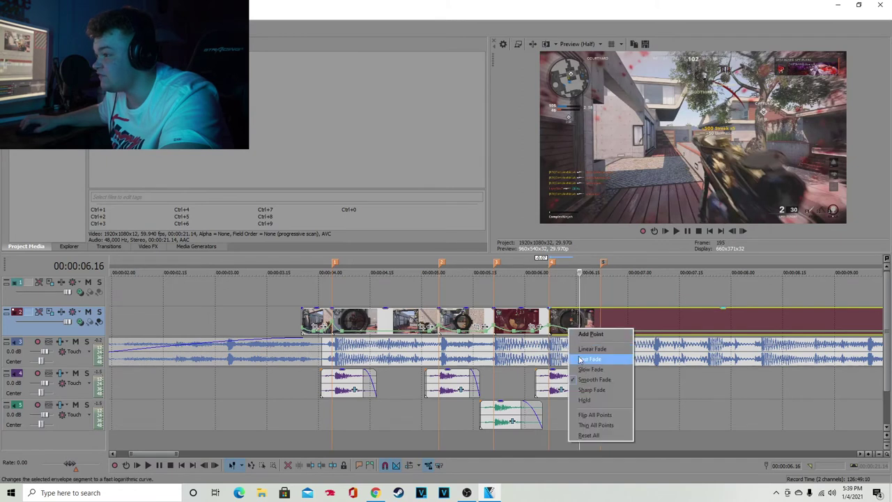
left_click(591, 358)
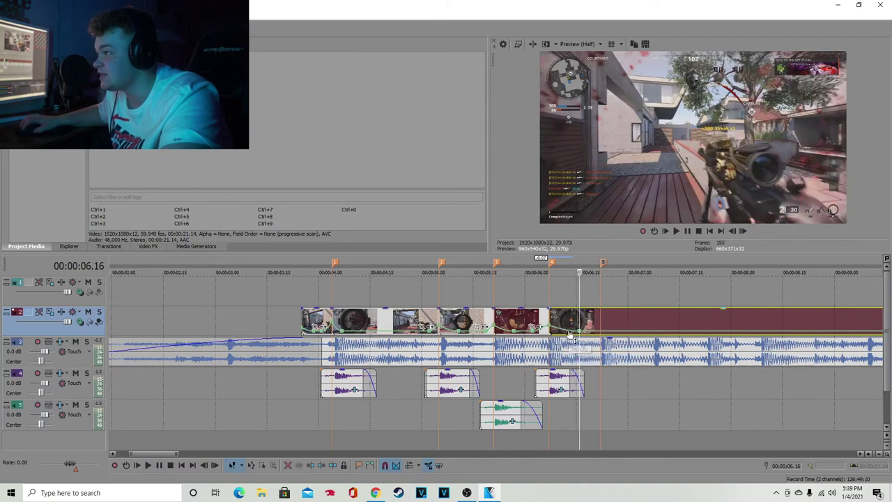
Step: Add a velocity point at 00:00:06.12 set to 50% forward velocity, and play the footage from the third marker
left_click(565, 329)
left_click(572, 322)
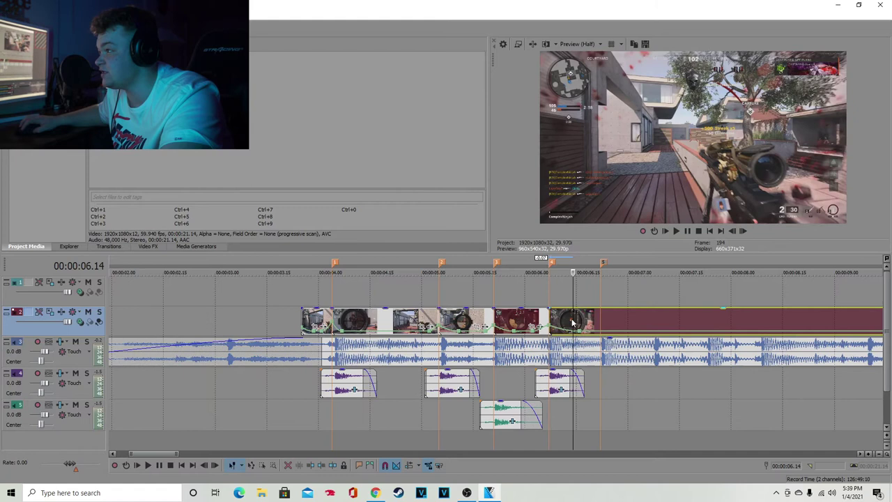
left_click(553, 322)
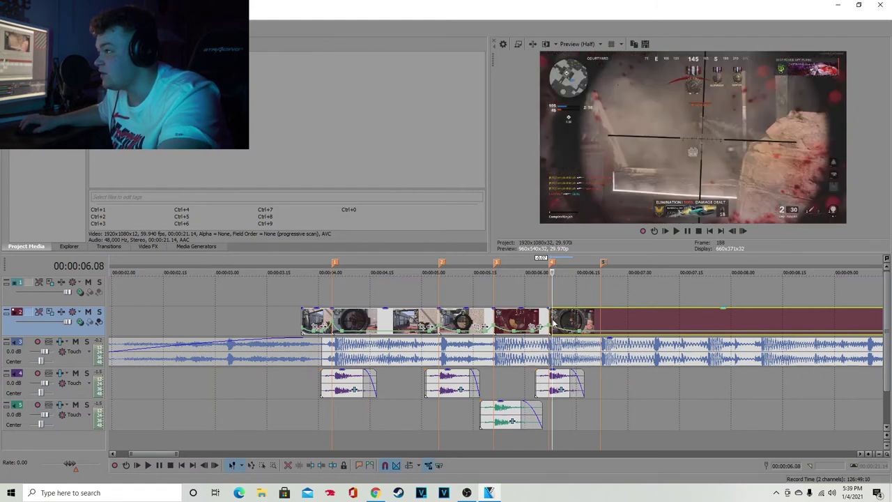
left_click(563, 333)
left_click(568, 333)
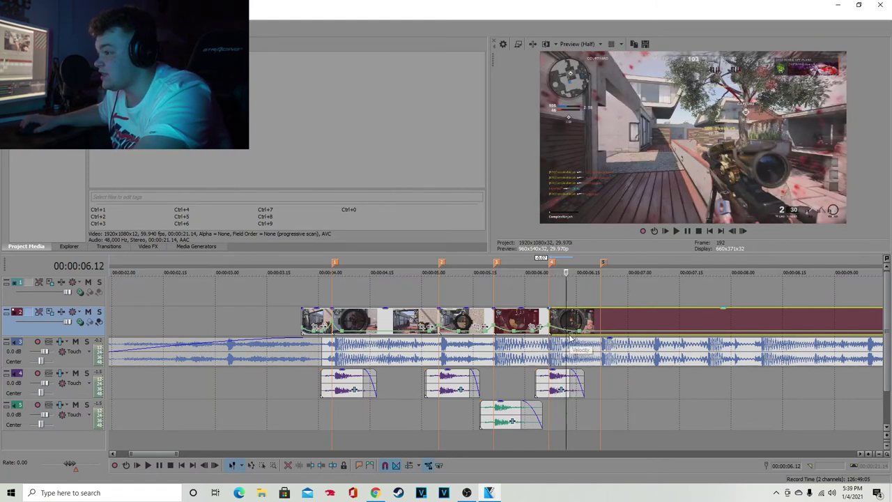
left_click_drag(569, 335, 568, 329)
right_click(568, 330)
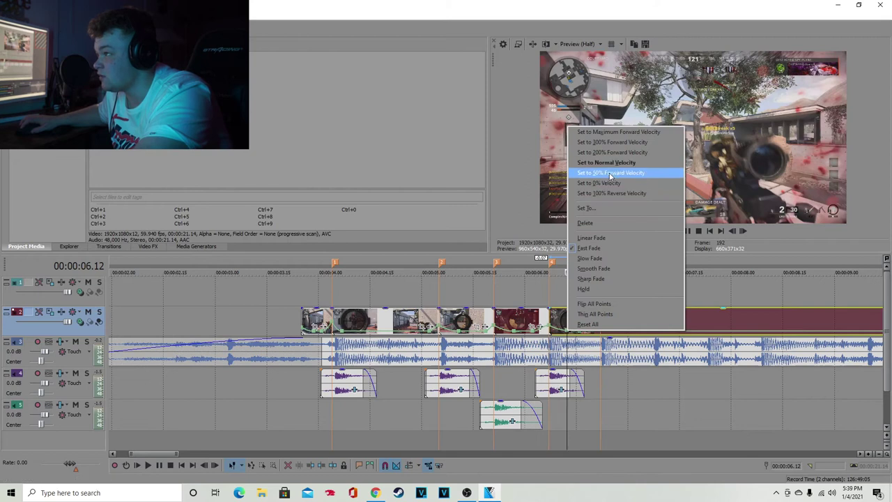
left_click(607, 173)
left_click(499, 293)
key("space")
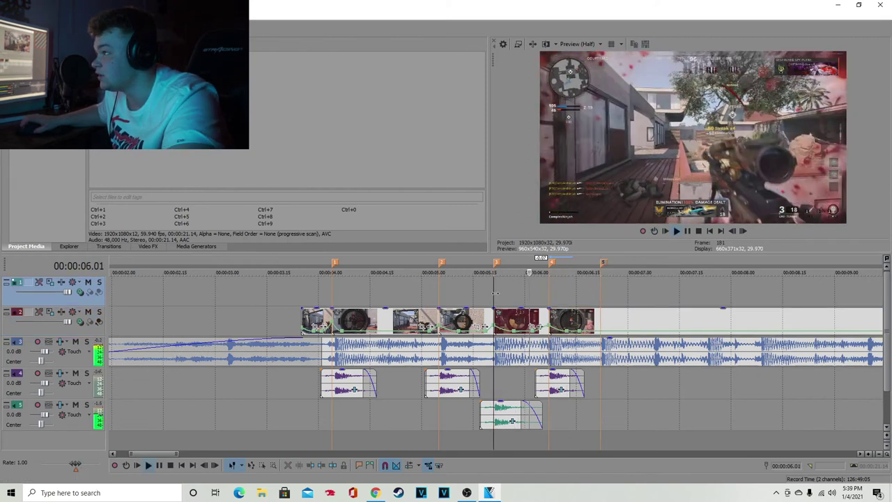
key("space")
Step: Apply a Linear Fade at the 00:00:06.12 velocity point and set that point to 50% forward velocity again
left_click(576, 323)
right_click(567, 330)
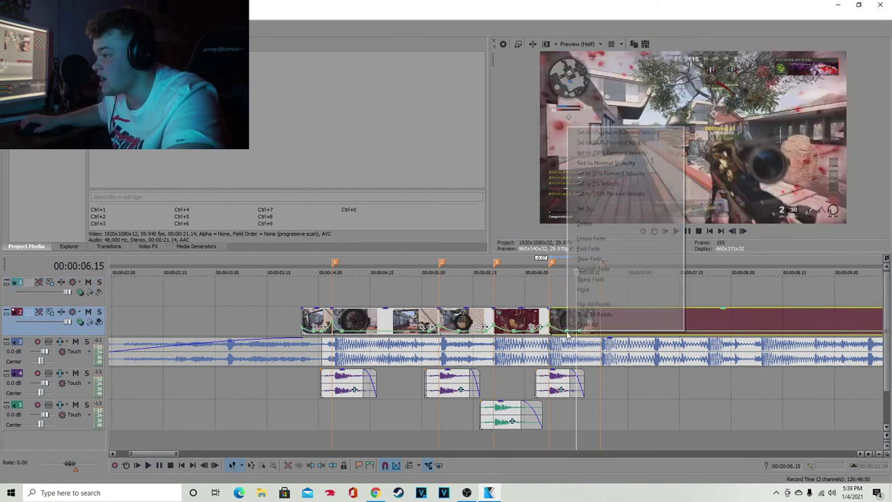
left_click(596, 239)
left_click(531, 283)
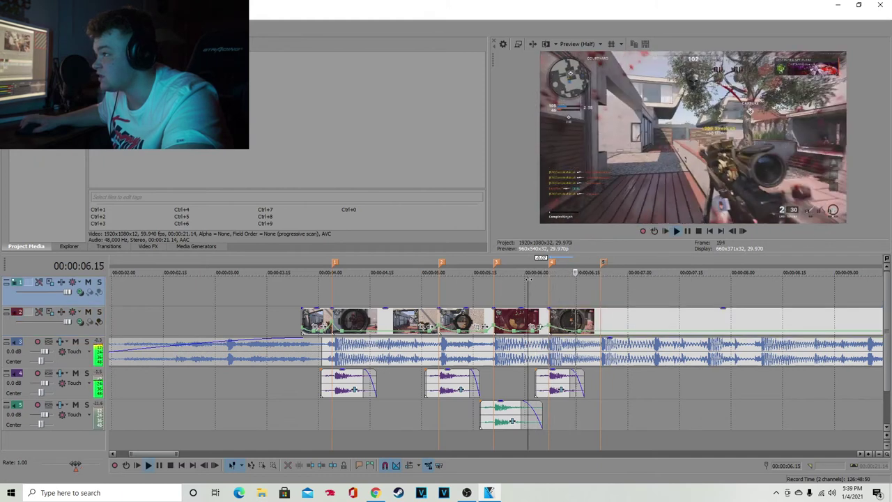
right_click(566, 332)
left_click(609, 173)
Step: Play the montage from before the first marker to check the velocity ramps against the beats
key("space")
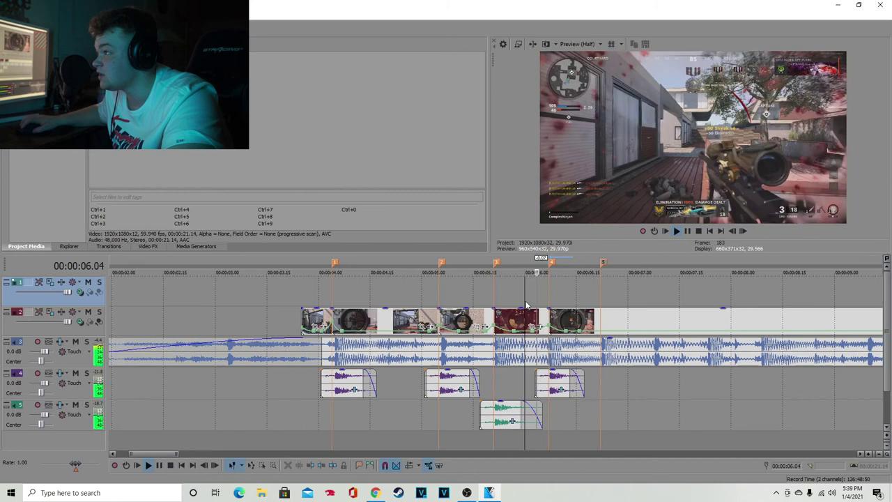
left_click(418, 305)
left_click(243, 296)
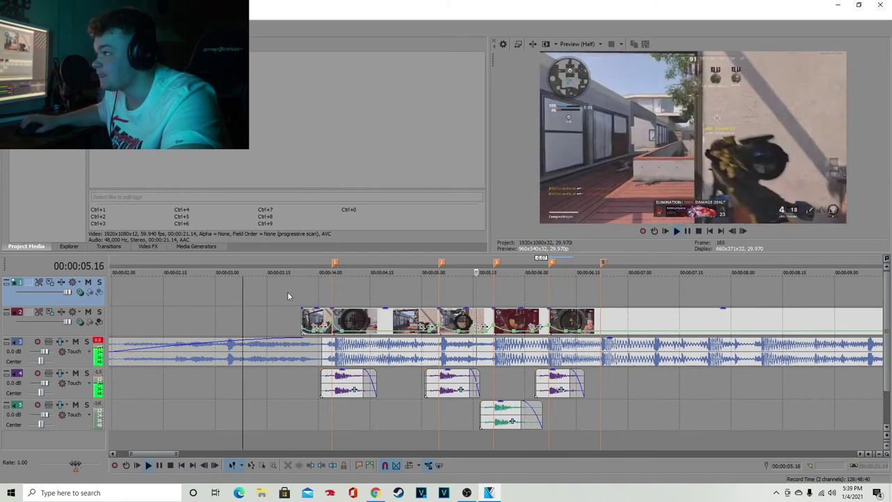
key("space")
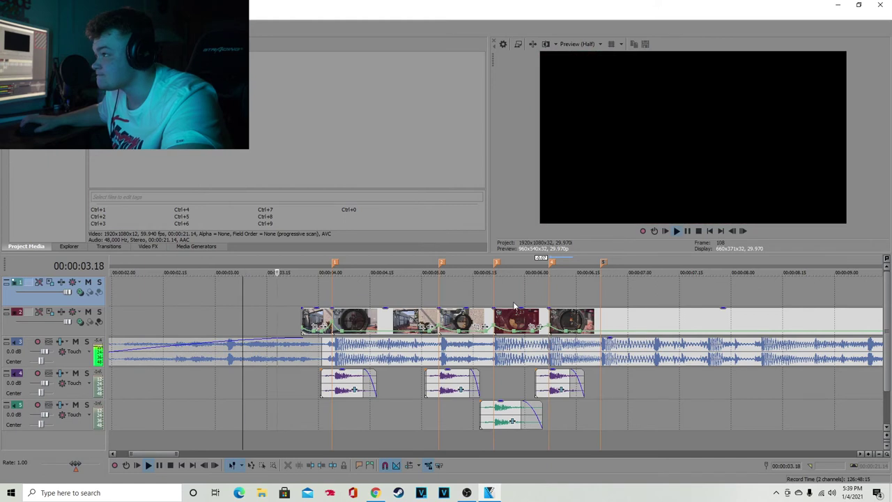
key("space")
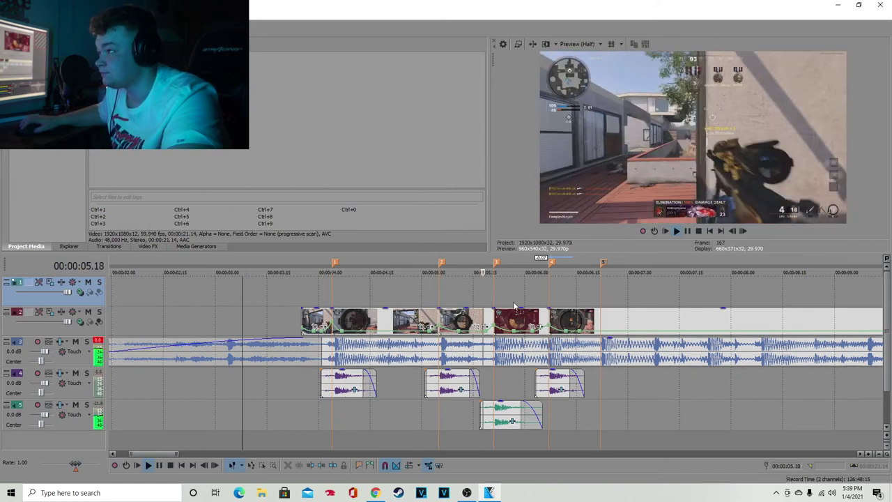
Step: Split the last clip at the fifth marker and delete the footage after it
left_click(555, 293)
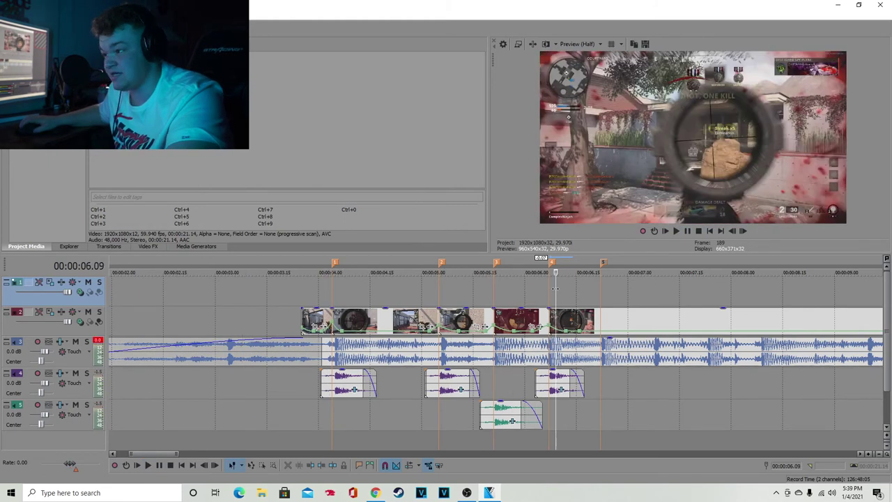
scroll(561, 295, "down", 2)
key("space")
scroll(567, 299, "up", 3)
key("space")
left_click(511, 323)
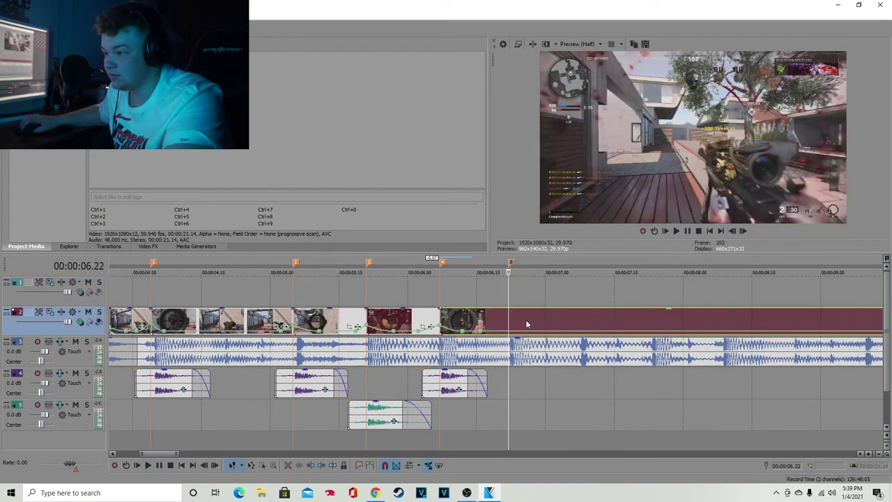
right_click(527, 324)
left_click(551, 285)
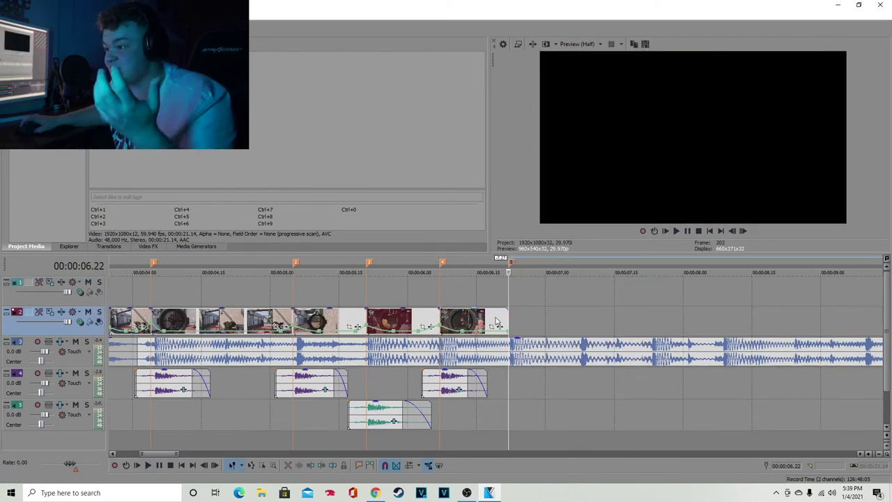
Step: Apply a Slow Fade to the velocity segment leading to the end of the last clip
left_click(495, 320)
scroll(506, 324, "up", 2)
key("Left")
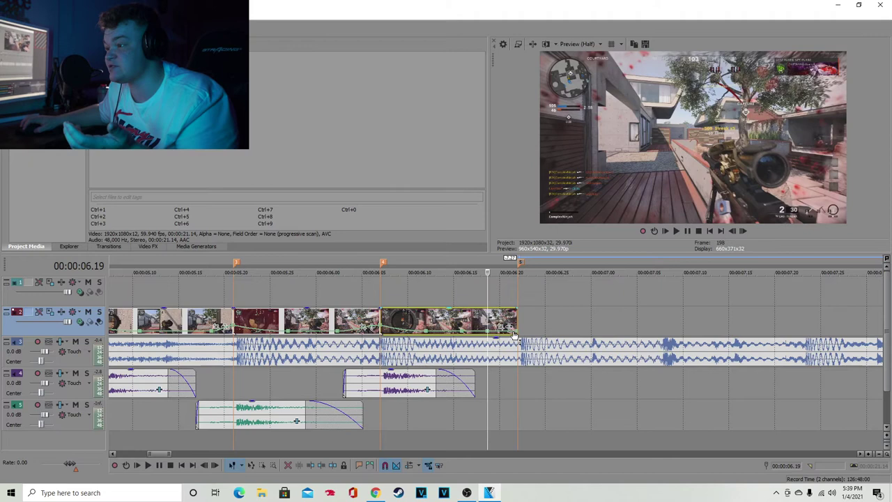
right_click(516, 329)
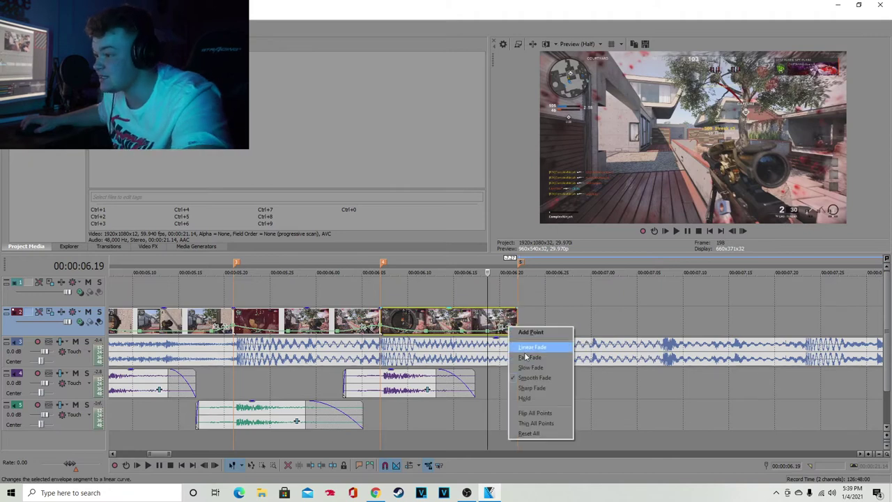
left_click(525, 367)
scroll(348, 306, "down", 3)
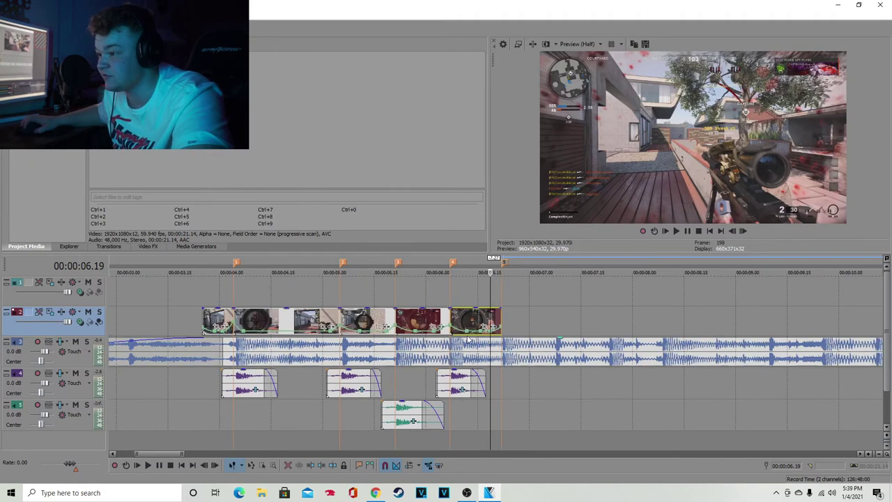
Step: Look over the frames at the cuts and within each clip from the first marker to the fifth
left_click(340, 303)
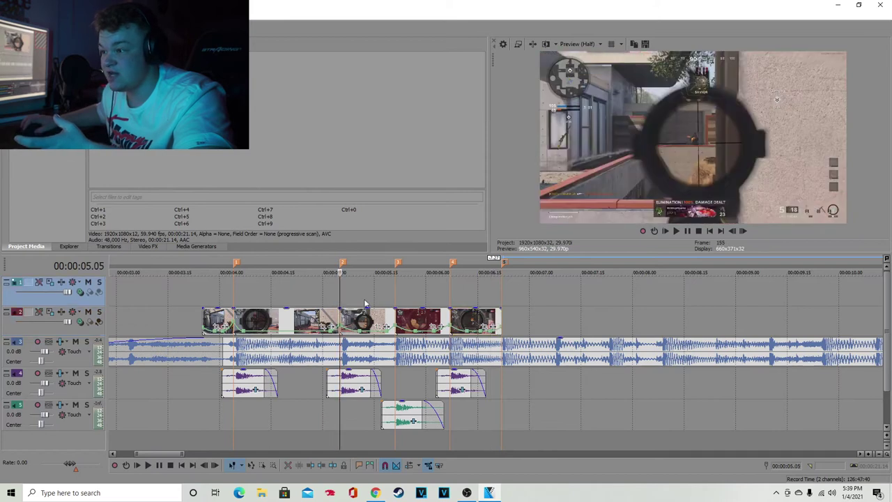
left_click(364, 302)
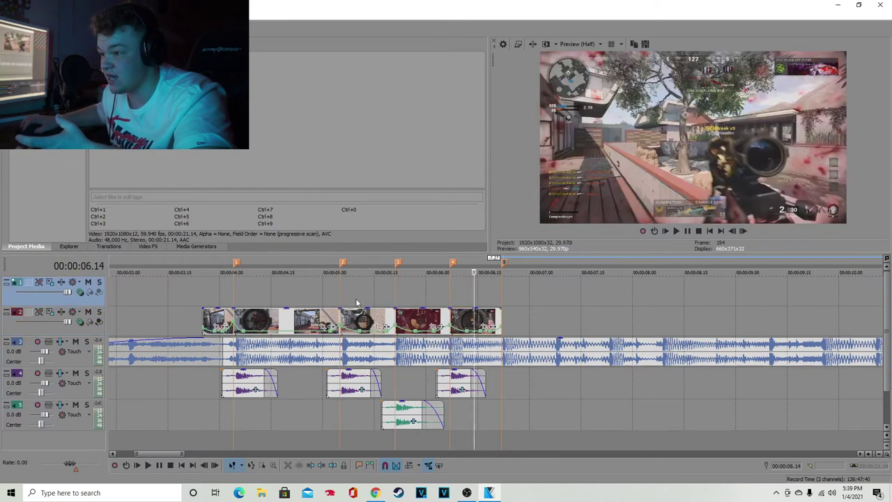
left_click(321, 304)
left_click(315, 316)
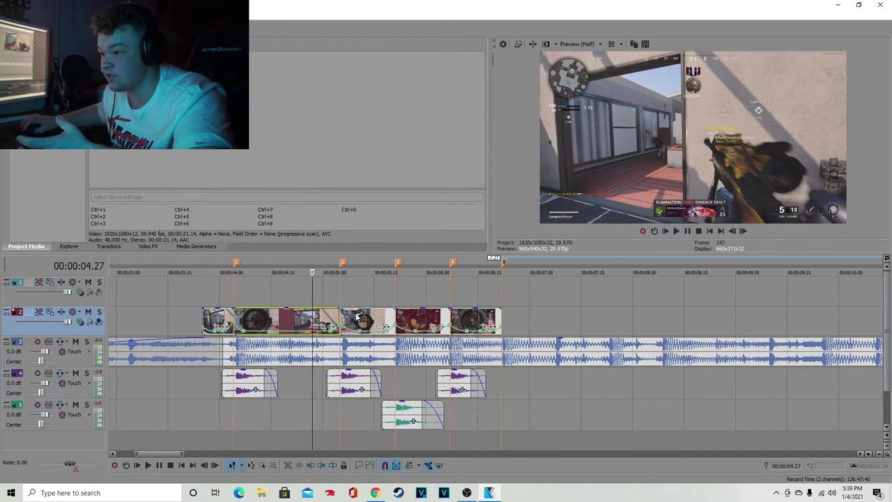
left_click(361, 318)
left_click(414, 321)
left_click(478, 317)
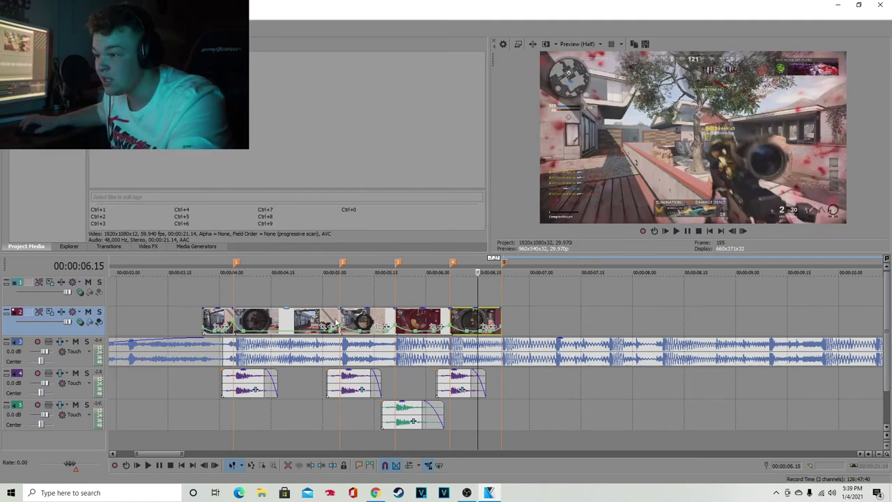
Step: Add BCC Directional Blur to the clip between the first and second markers, using the saved preset with 75.51 blur at 90 degrees
left_click(333, 320)
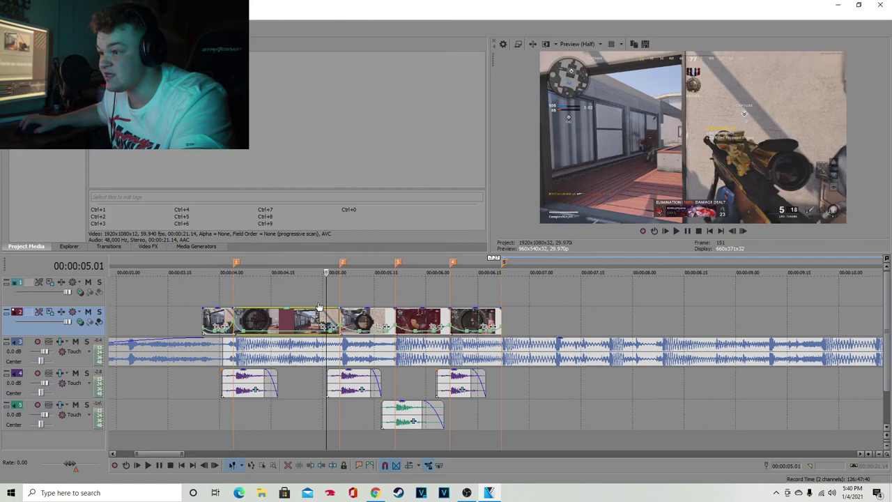
left_click(331, 326)
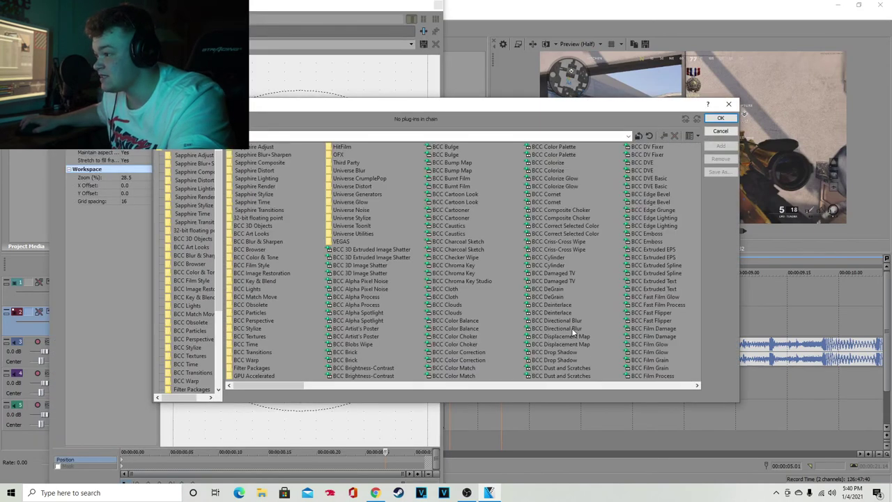
left_click(556, 327)
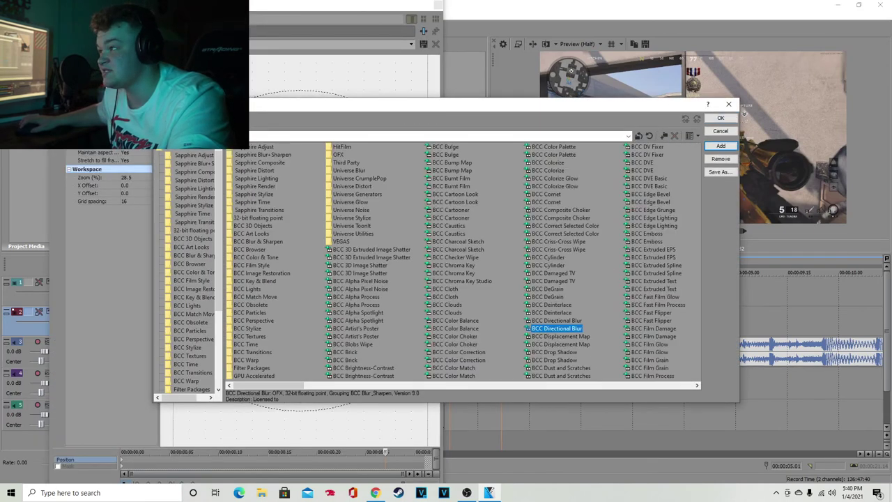
left_click(719, 118)
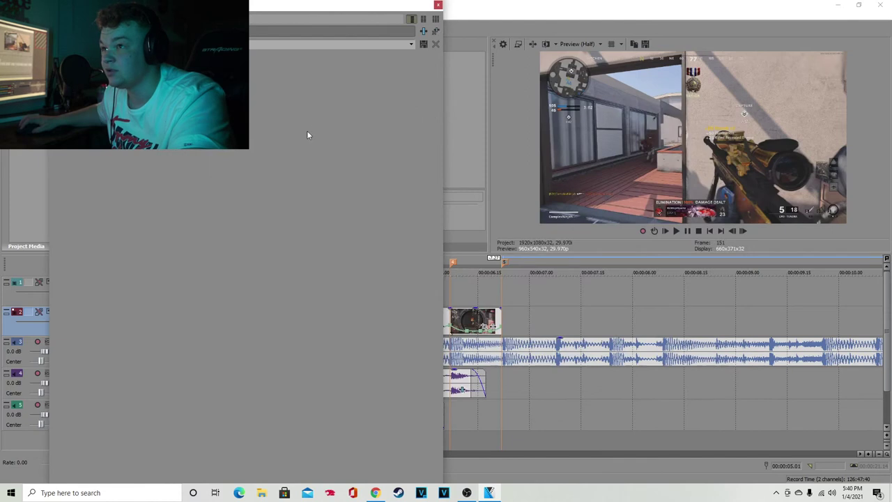
left_click(411, 46)
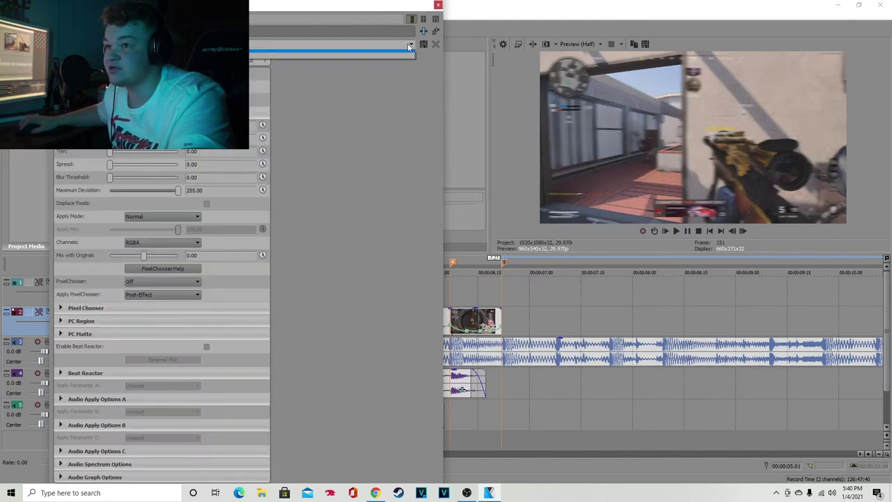
left_click(244, 58)
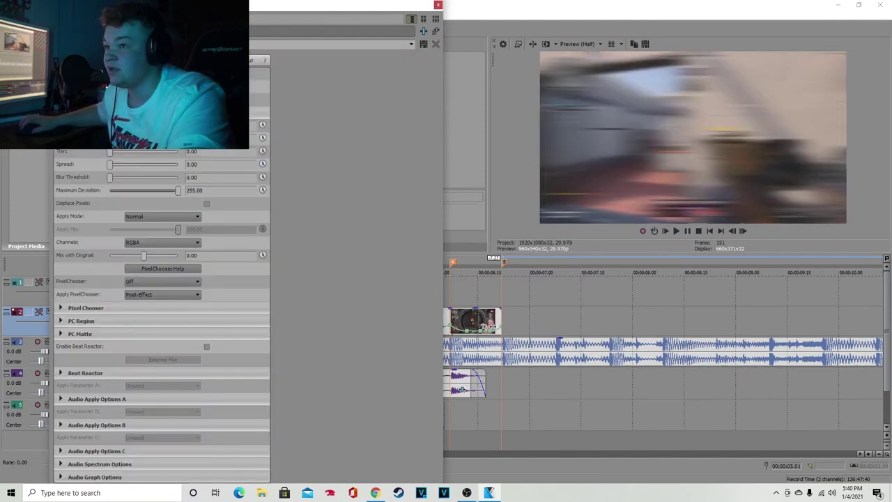
Step: Animate the Blur Amount from 75.51 at the clip's start to 0.00 at 00:00:00.03
left_click(263, 127)
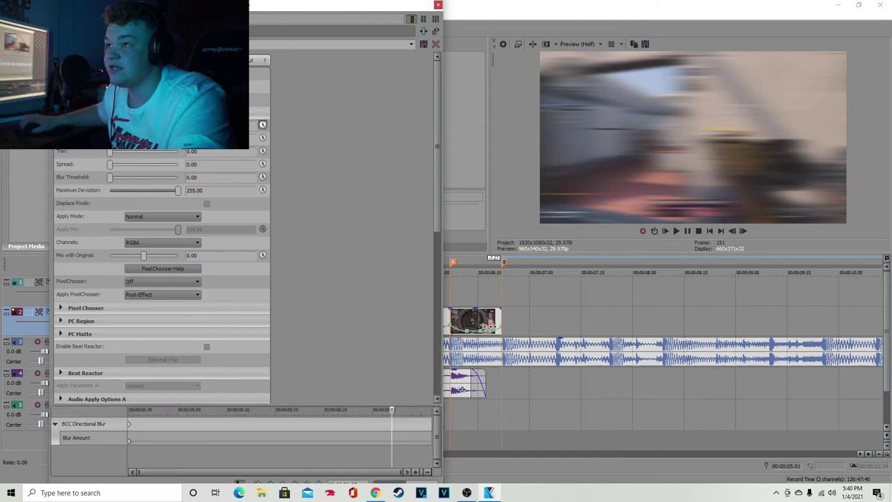
left_click_drag(268, 5, 278, 28)
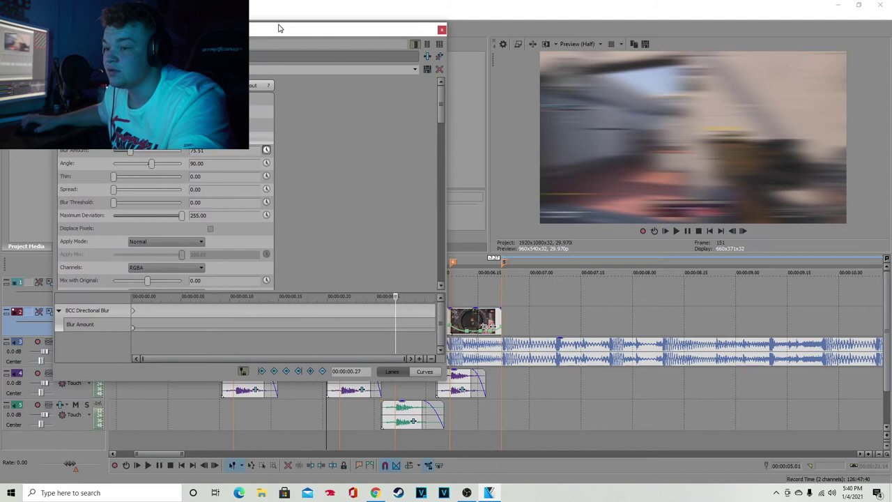
left_click(132, 310)
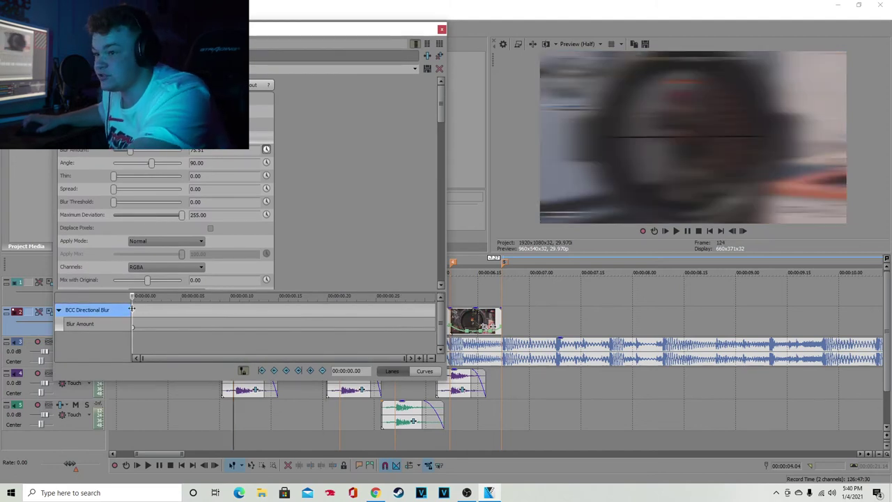
key("Right")
key("Right")
left_click_drag(130, 150, 2, 151)
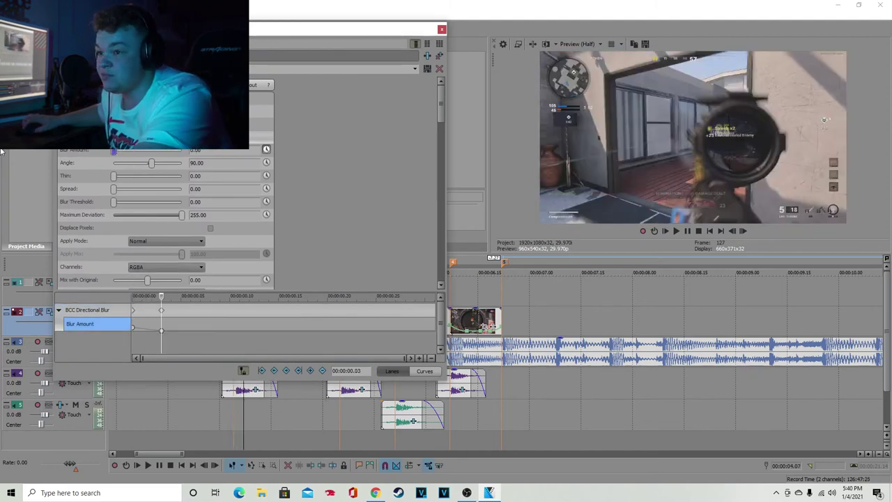
Step: Keyframe the Blur Amount at 0.00 at 00:00:00.29 and apply the saved blur preset at the clip's end, 00:00:01.01
left_click(435, 310)
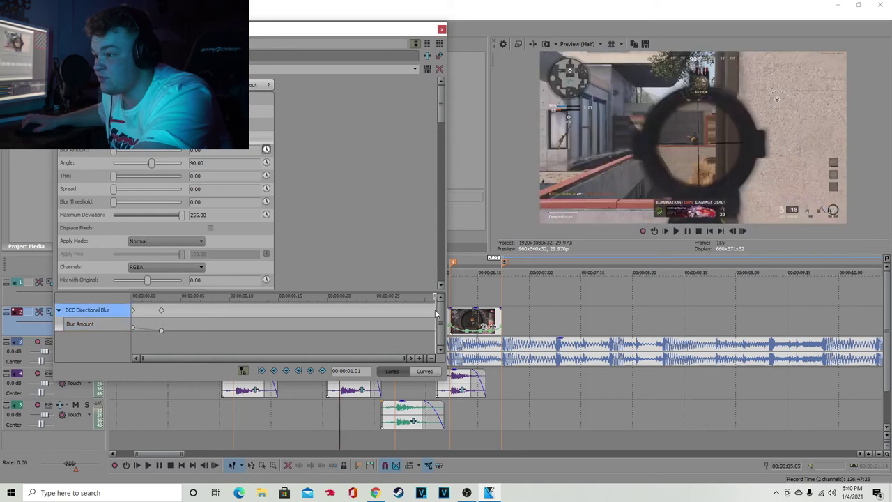
key("Left")
key("Left")
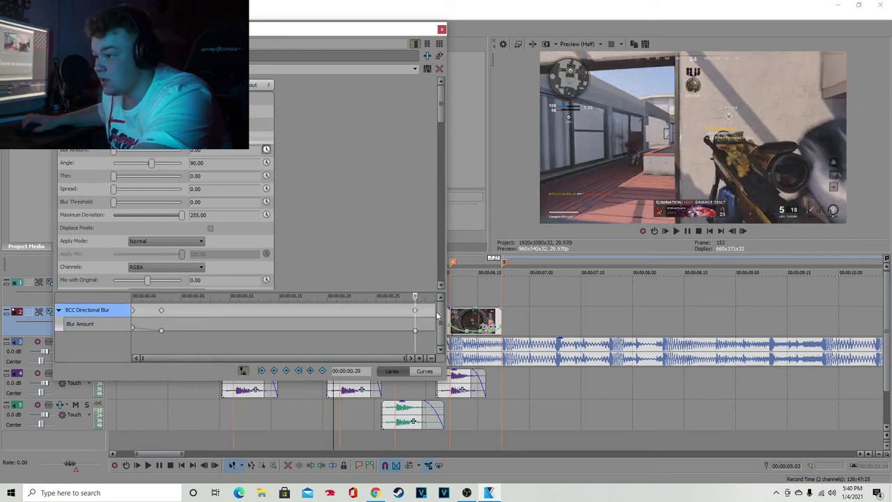
left_click_drag(434, 311, 437, 311)
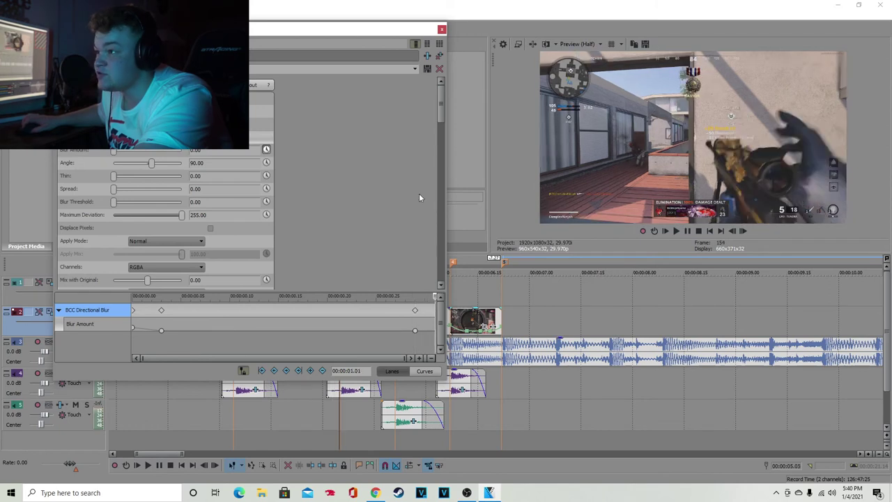
left_click(415, 69)
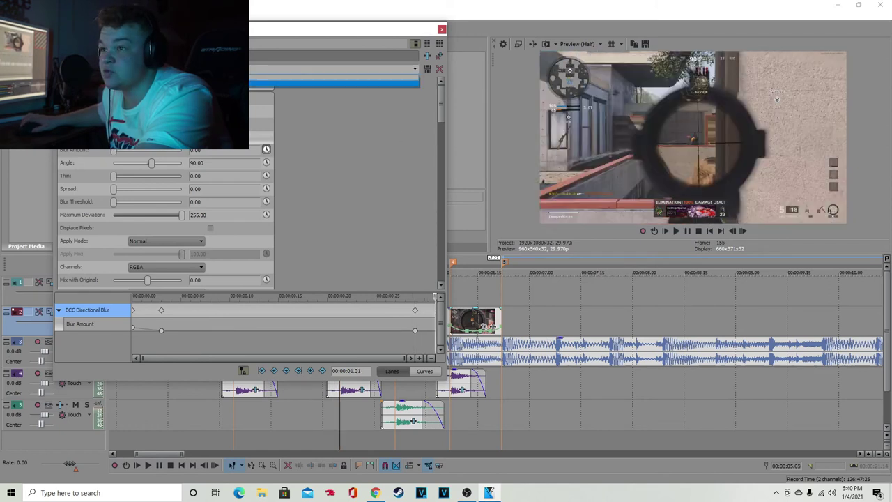
left_click(294, 38)
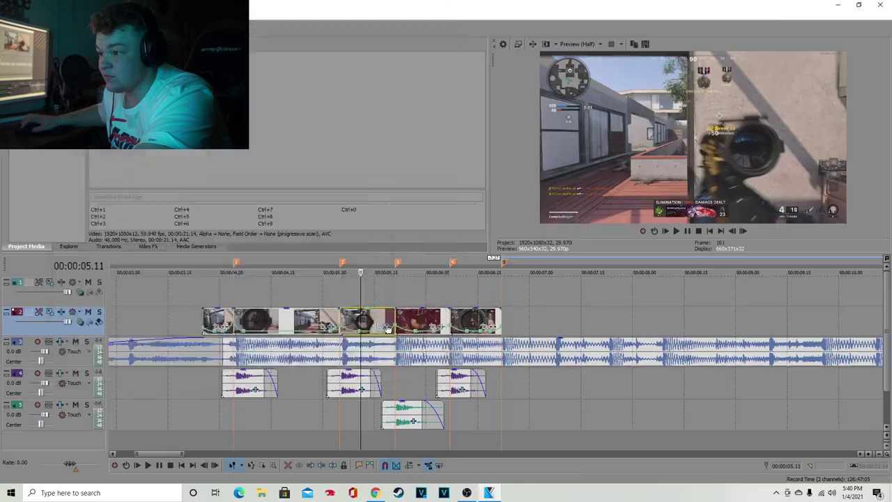
Step: Add BCC Directional Blur with the saved 75.51 preset to the clip between the second and third markers, with Blur Amount animation enabled
left_click(386, 298)
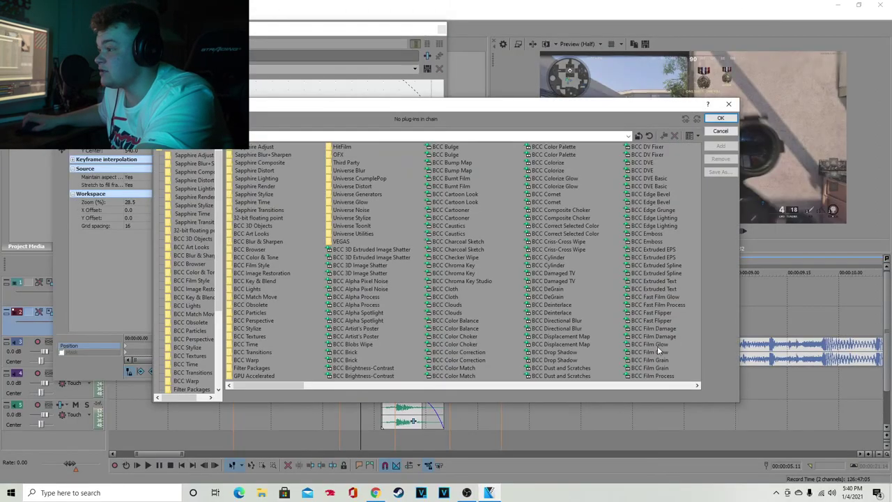
left_click(580, 329)
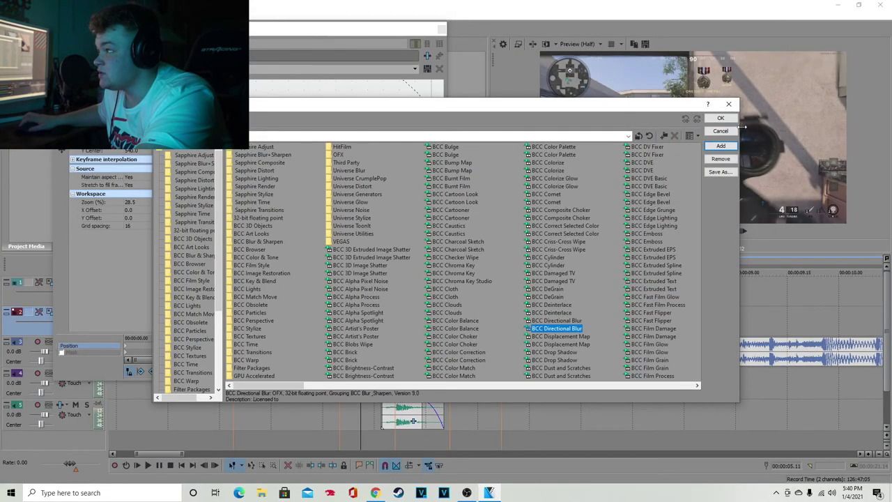
left_click(722, 119)
left_click(414, 68)
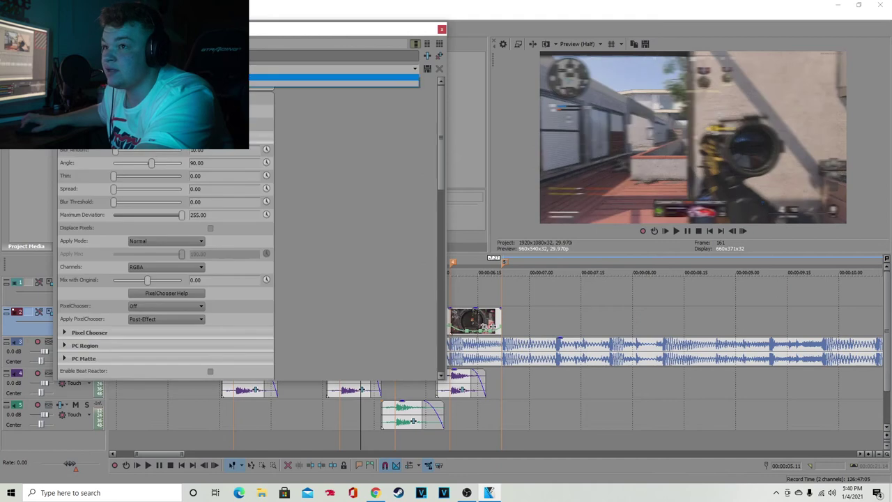
left_click(348, 83)
left_click(268, 150)
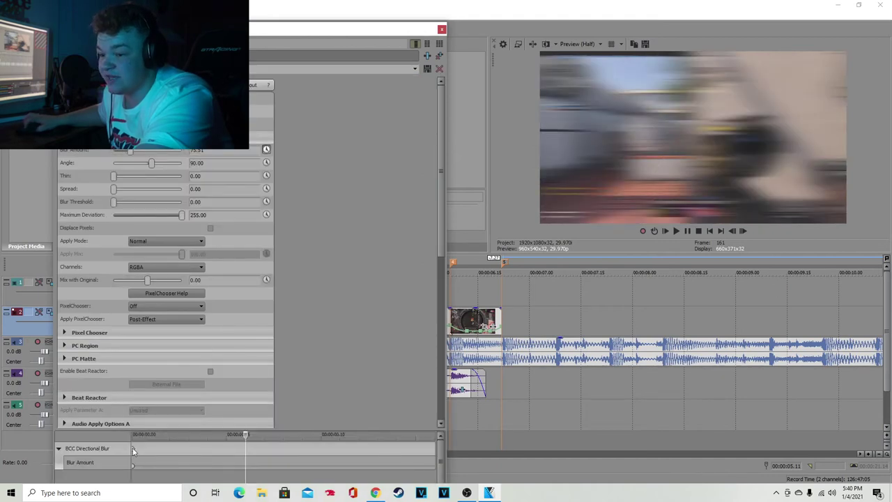
Step: Keyframe the Blur Amount to 0.00 three frames after the start of the clip between the second and third markers
left_click(133, 451)
left_click_drag(133, 450, 189, 450)
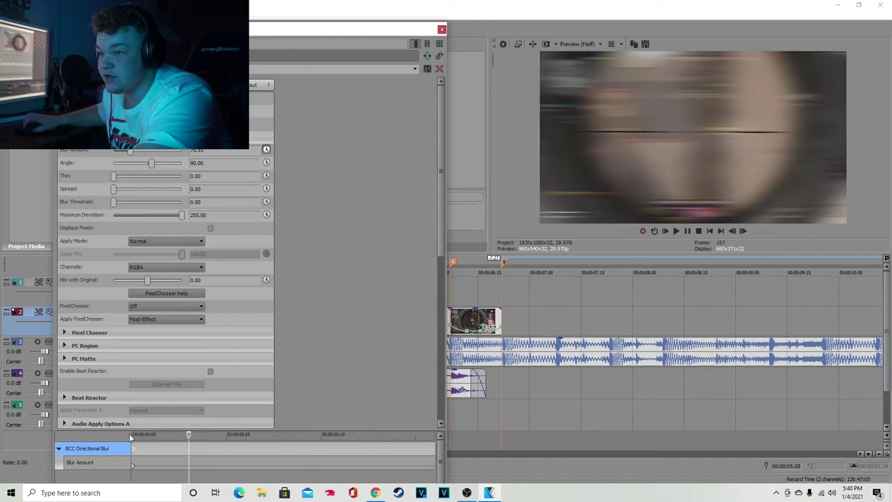
left_click_drag(131, 150, 114, 150)
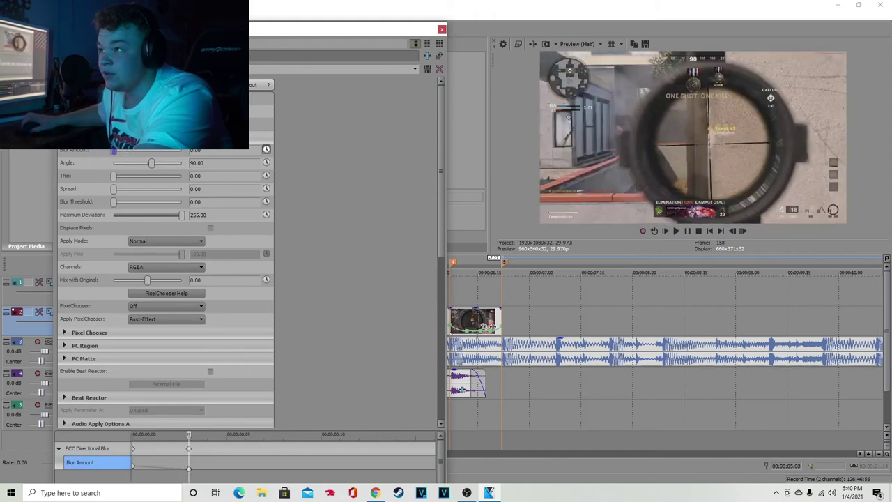
left_click(441, 30)
Step: Add a zero-blur keyframe at 00:00:00.14 and apply the saved blur preset at the same clip's end, 00:00:00.16
left_click(386, 327)
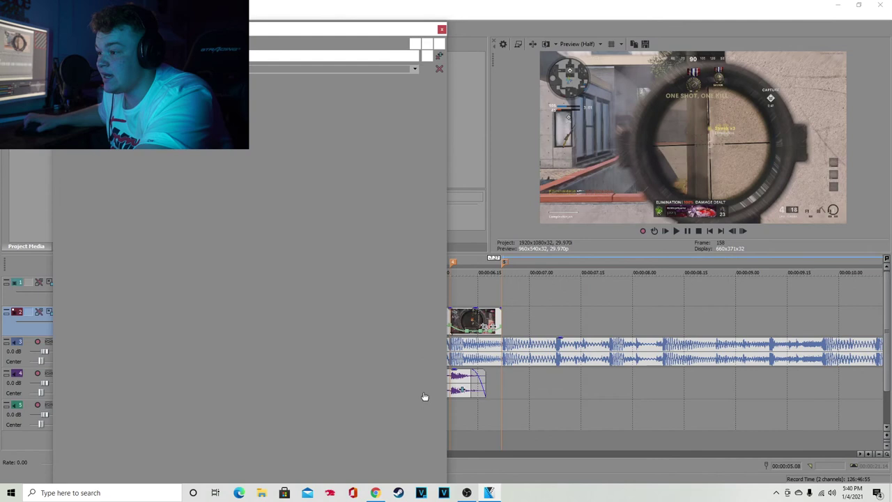
left_click_drag(433, 453, 396, 423)
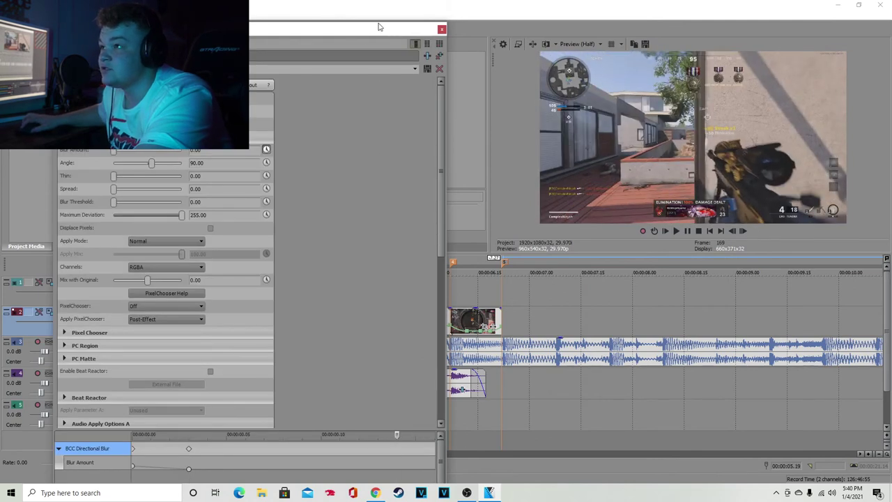
mouse_move(384, 22)
left_mouse_down()
mouse_move(389, 79)
mouse_move(388, 22)
left_mouse_up()
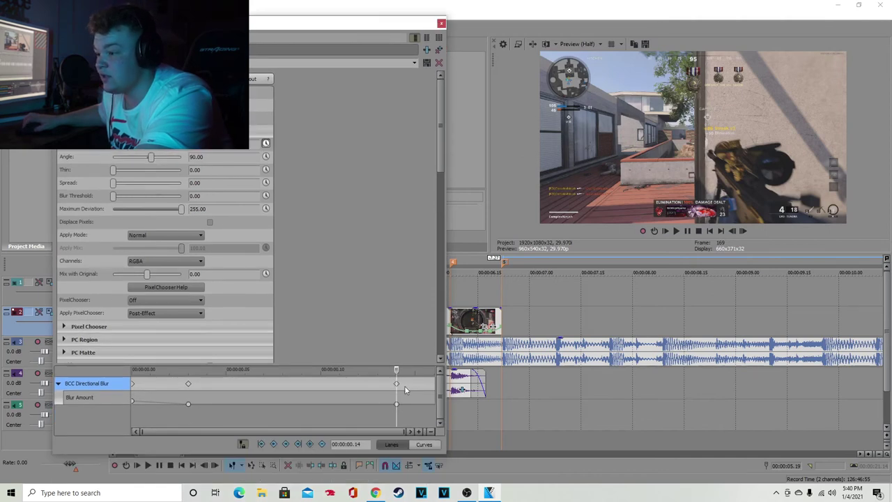
key("Right")
key("Right")
left_click(414, 63)
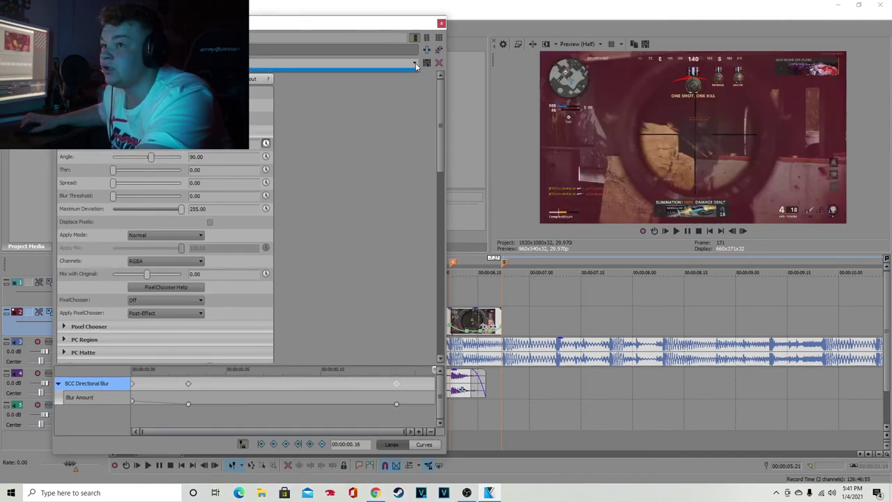
key("Escape")
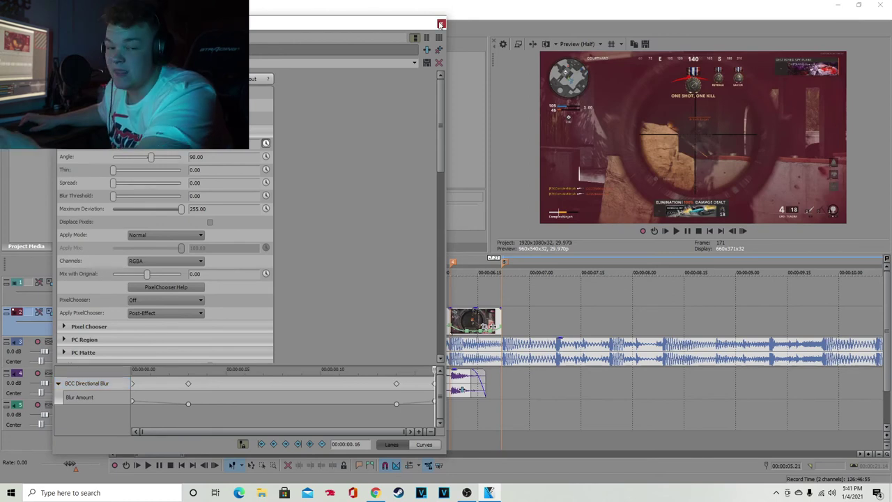
left_click(441, 25)
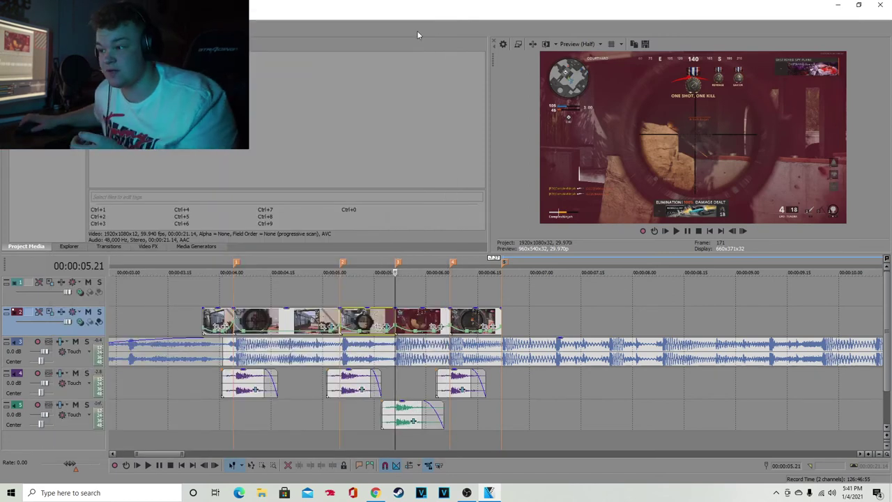
Step: Add BCC Directional Blur to the clip between the third and fourth markers
left_click(411, 322)
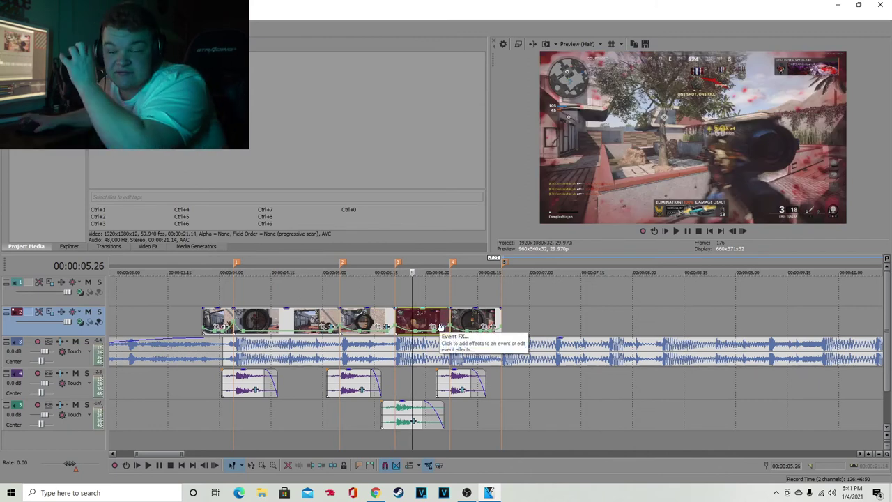
left_click(443, 327)
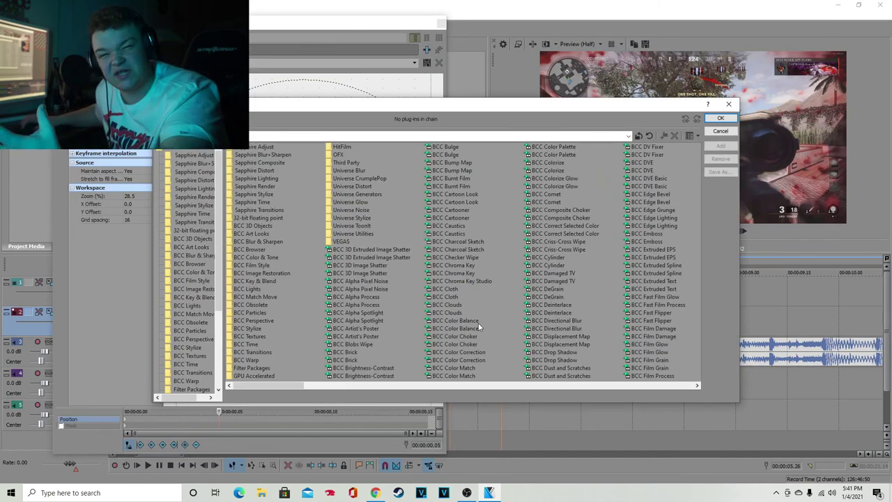
double_click(556, 328)
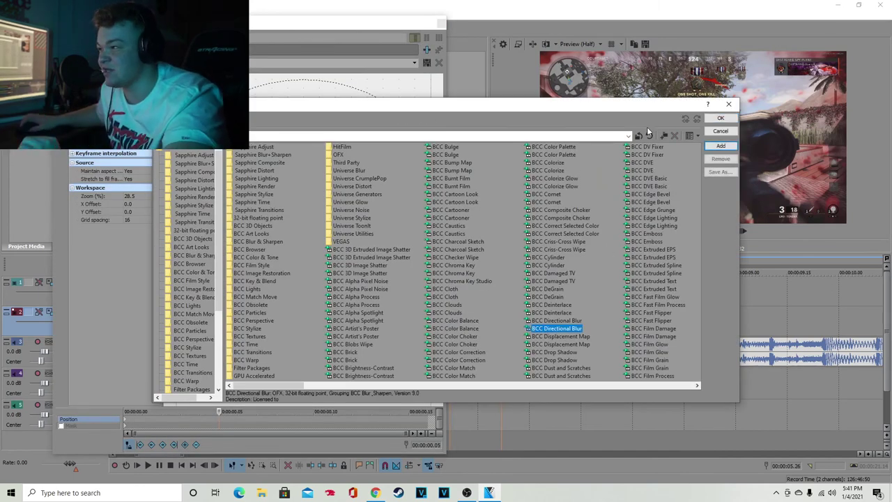
left_click(712, 120)
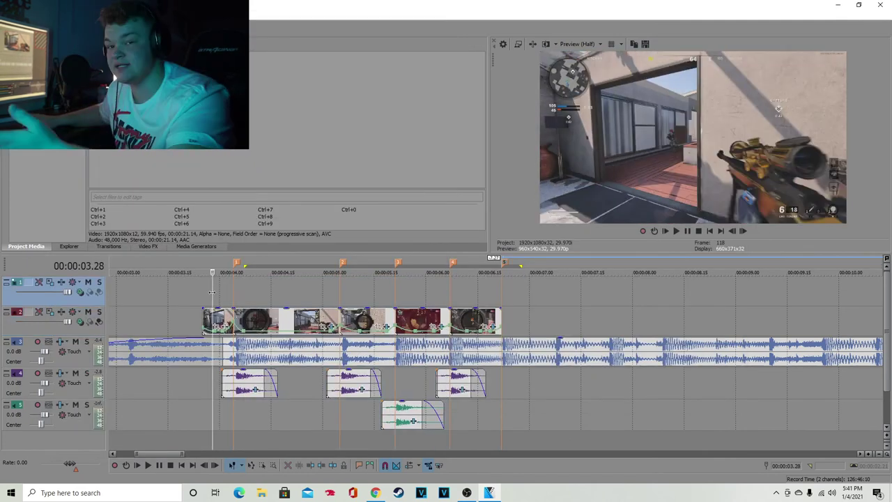
Step: Play back the section from 00:00:03.23 to 00:00:06.28 to review the blur transitions across all the clips
left_click_drag(526, 300, 197, 298)
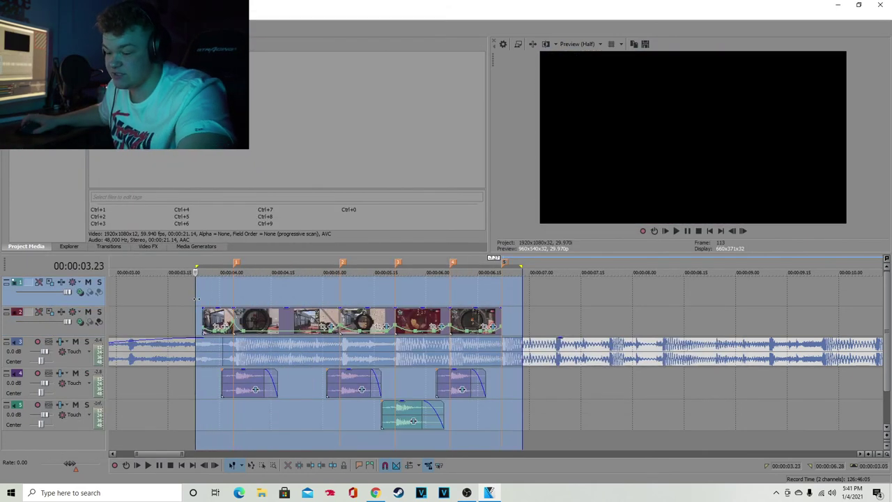
key("space")
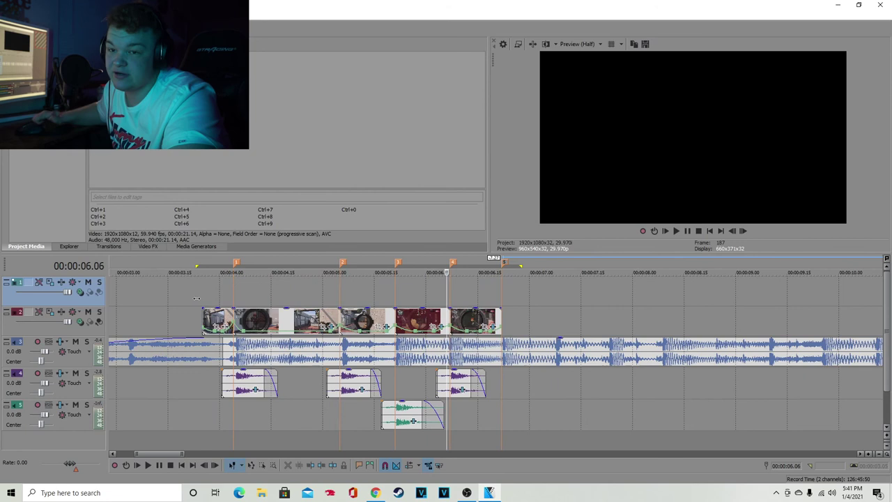
key("space")
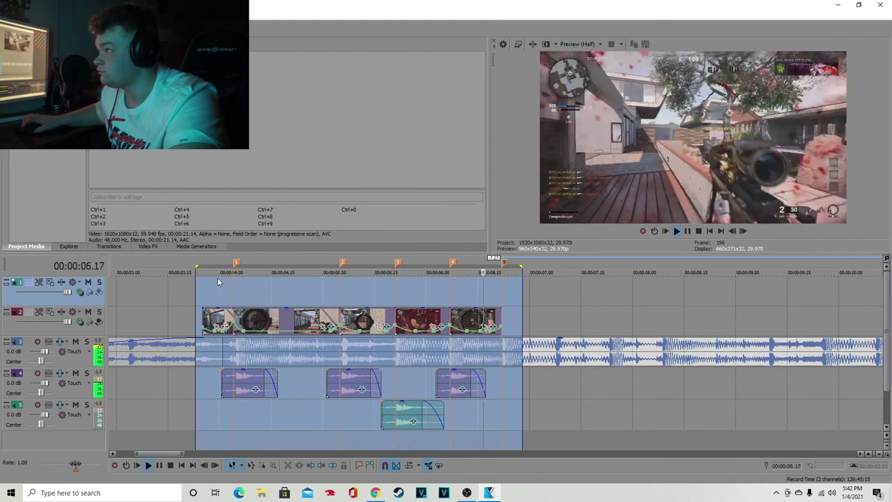
left_click(317, 285)
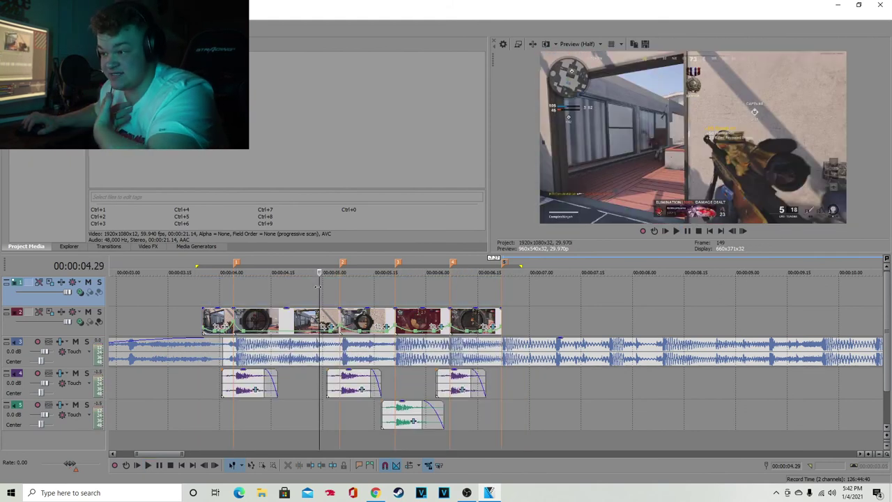